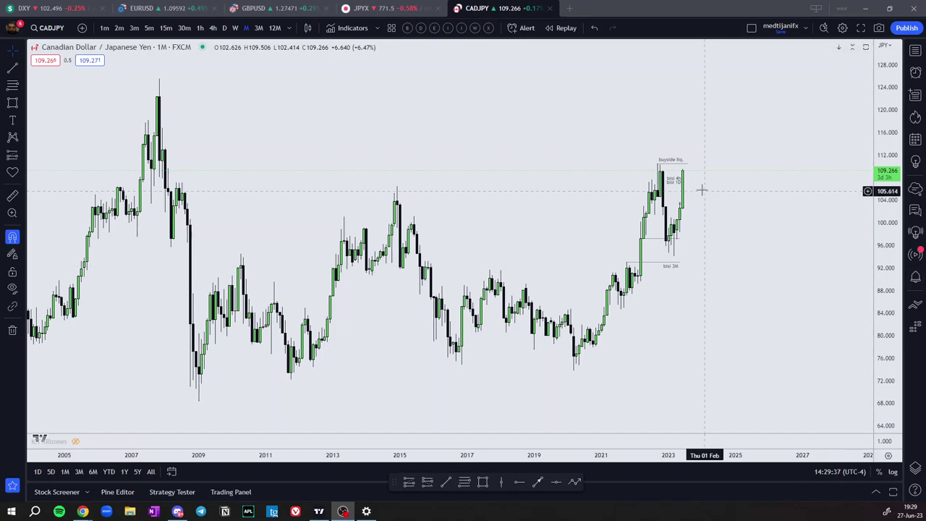
- Look over the recent rally on the monthly CADJPY chart and switch the chart to the weekly timeframe
scroll(696, 192, up, 2)
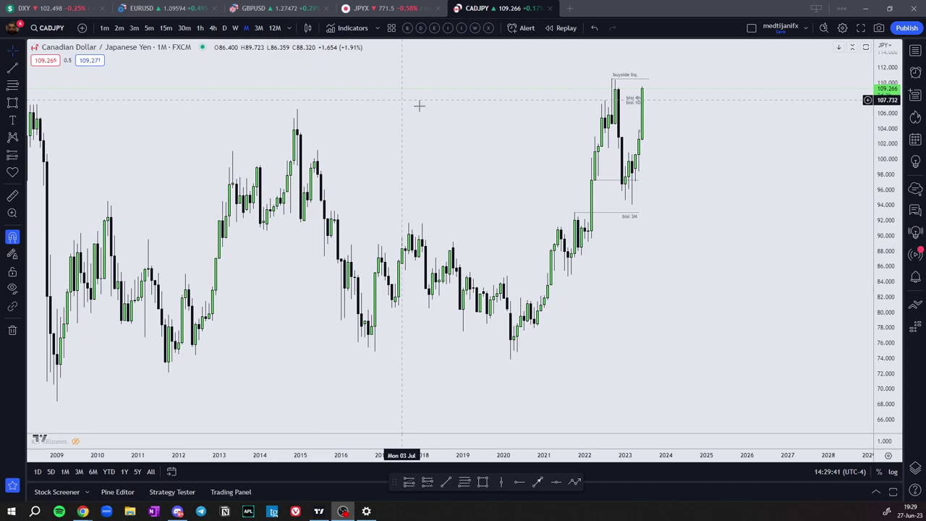
scroll(518, 188, up, 3)
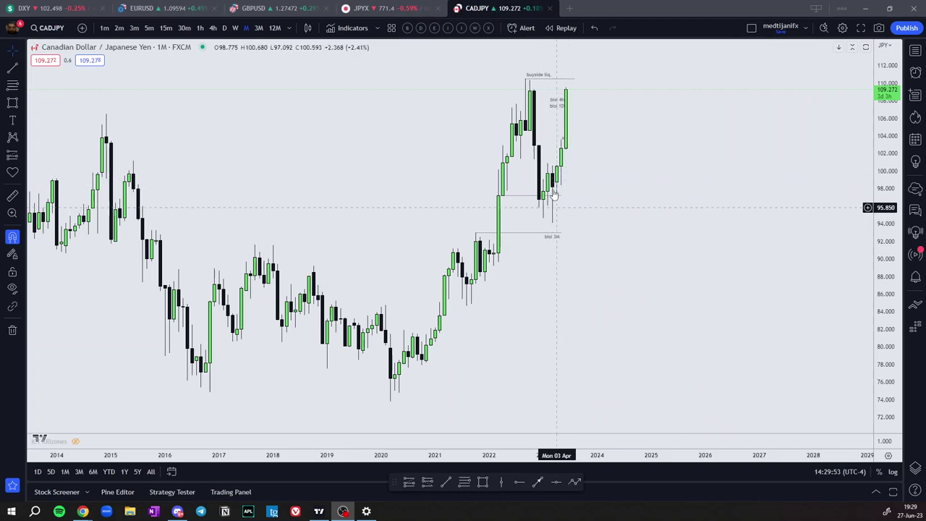
drag(512, 113, 625, 133)
scroll(468, 114, up, 5)
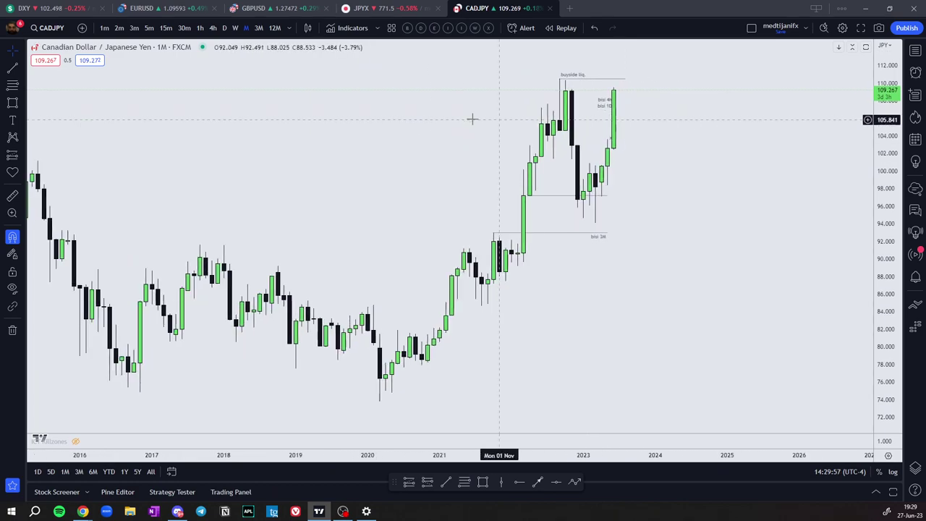
click(235, 27)
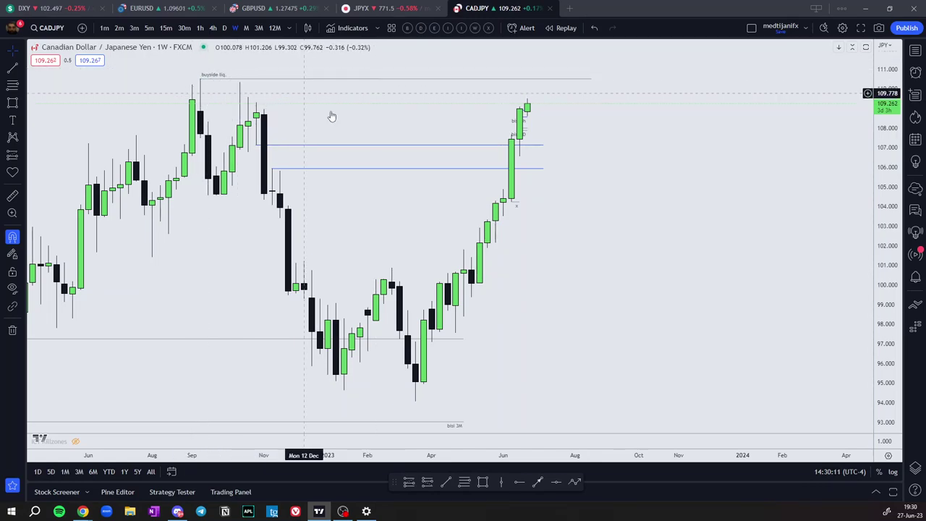
- Draw a projected price path after the latest weekly candle, falling to about 105.4 and rising past the buyside liquidity line to about 111.7
scroll(701, 153, up, 2)
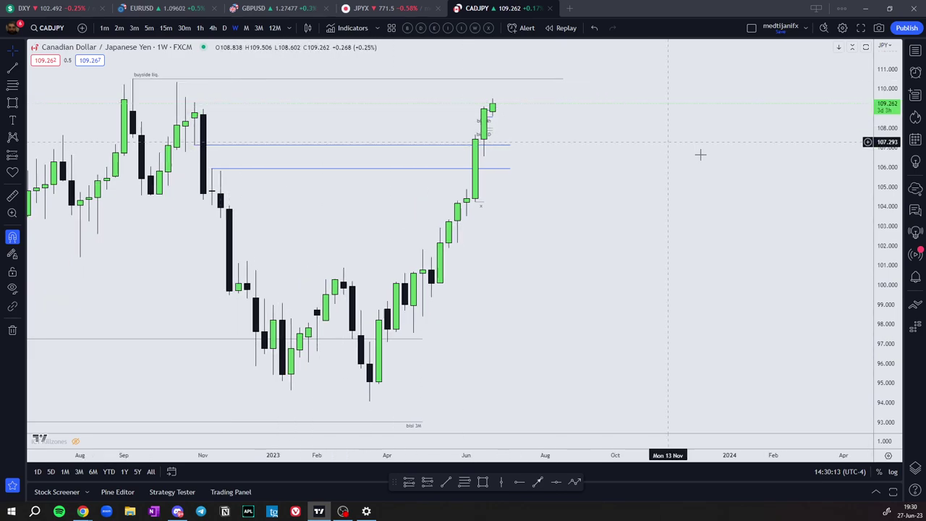
drag(604, 172, 758, 188)
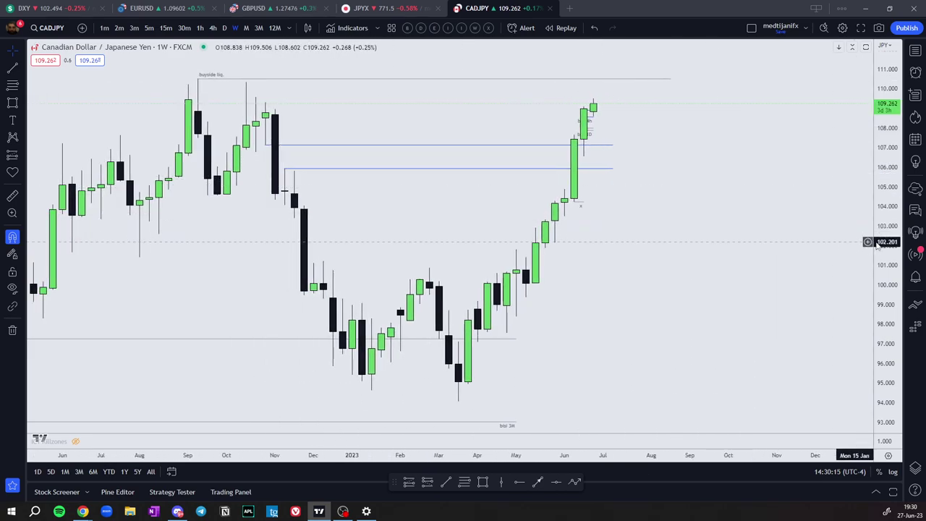
drag(877, 245, 832, 149)
drag(757, 217, 771, 269)
drag(720, 287, 716, 324)
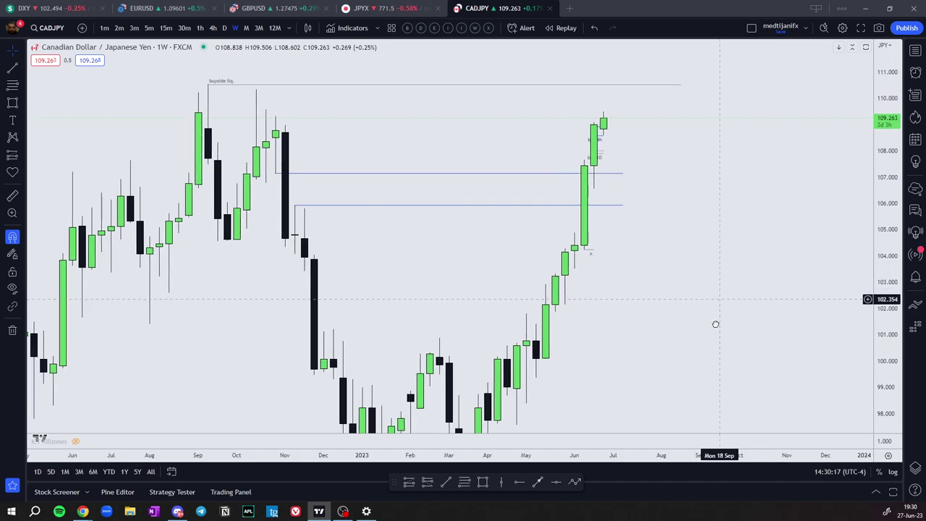
scroll(622, 353, up, 2)
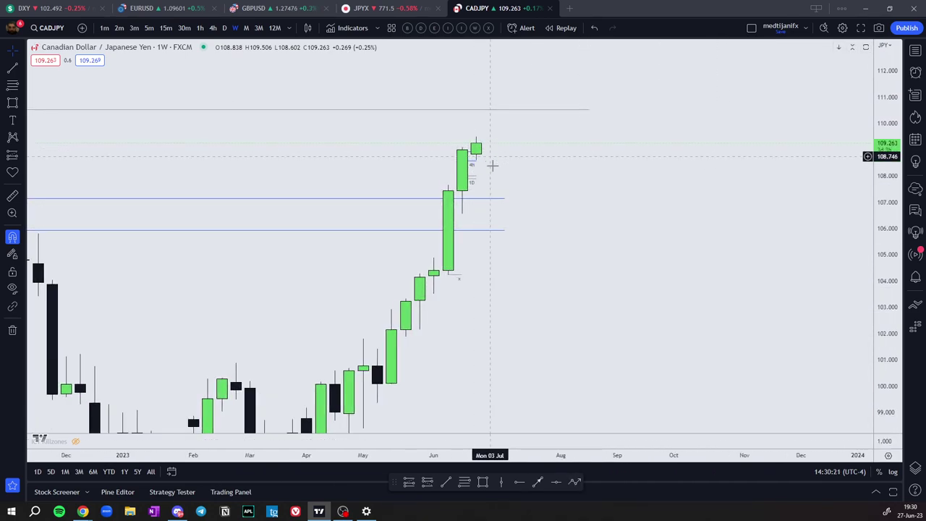
click(575, 481)
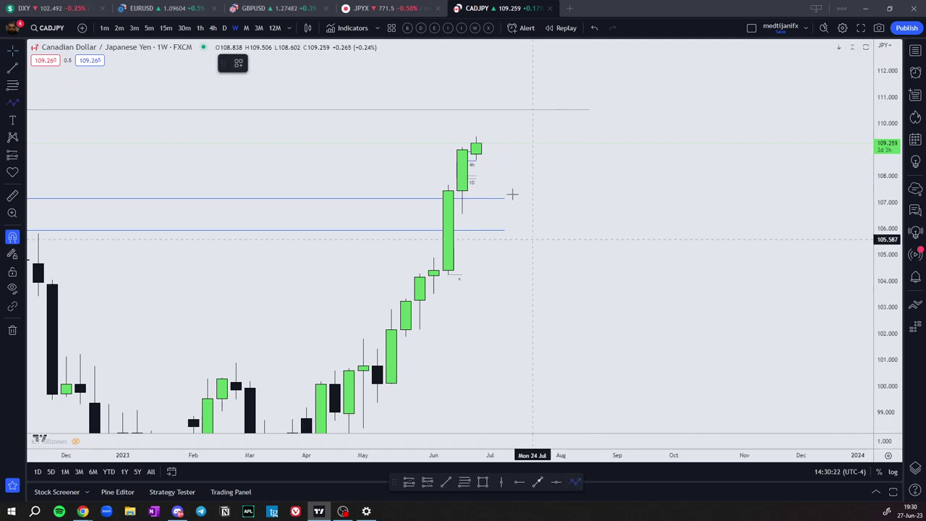
click(490, 146)
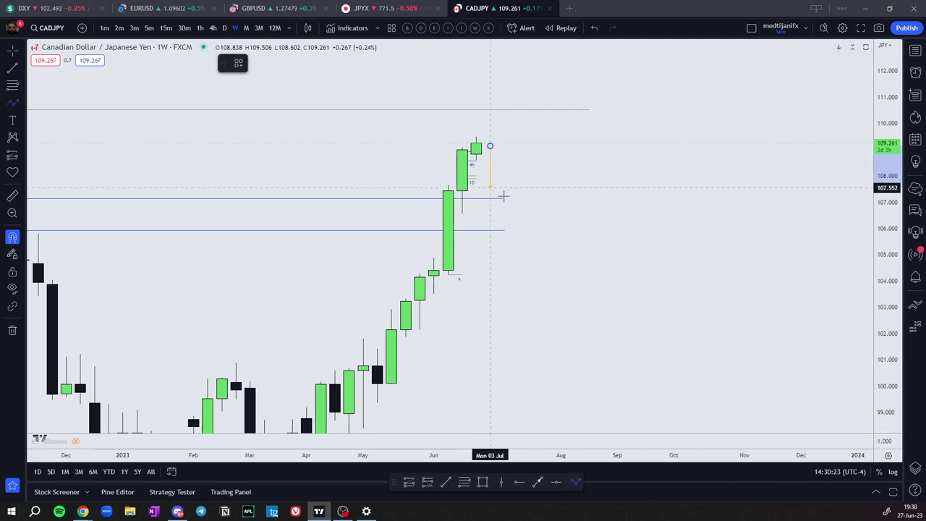
click(518, 243)
double_click(575, 78)
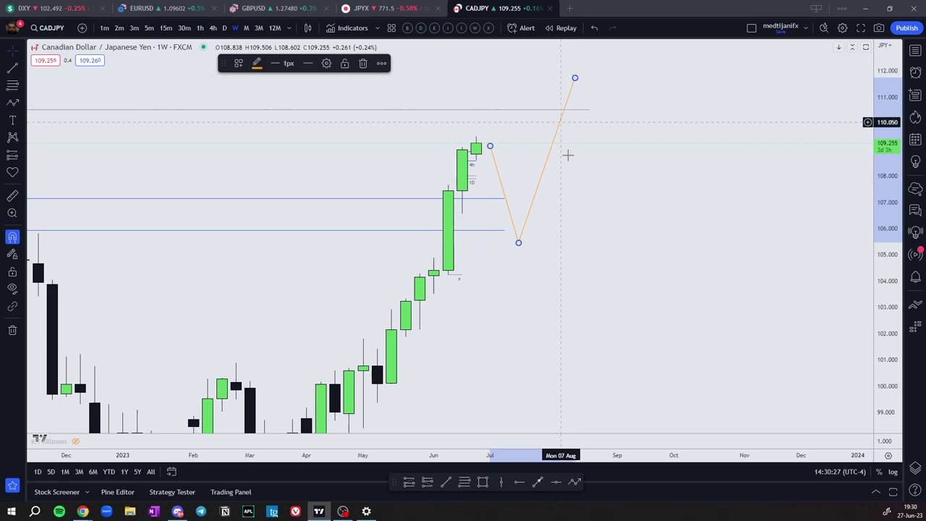
click(708, 171)
- Delete the projected price path from the weekly chart
scroll(709, 171, down, 3)
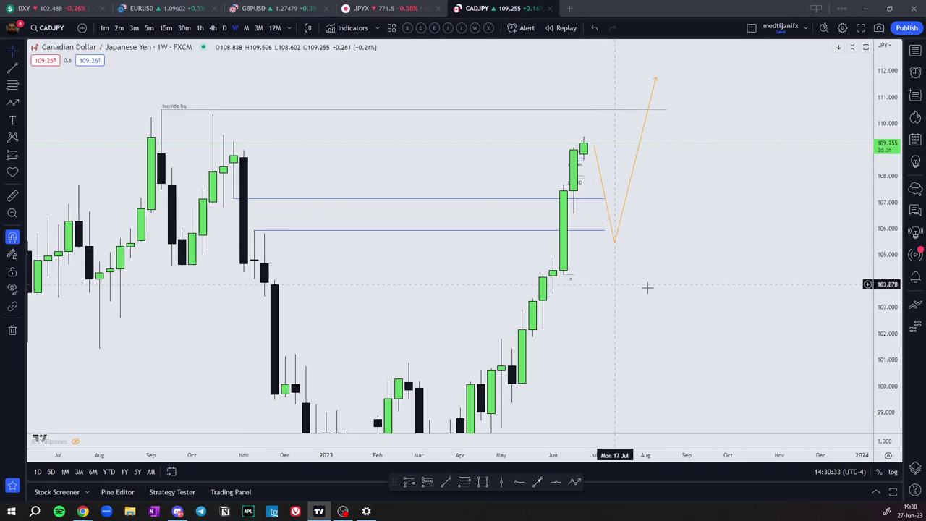
drag(624, 273, 560, 244)
key(Delete)
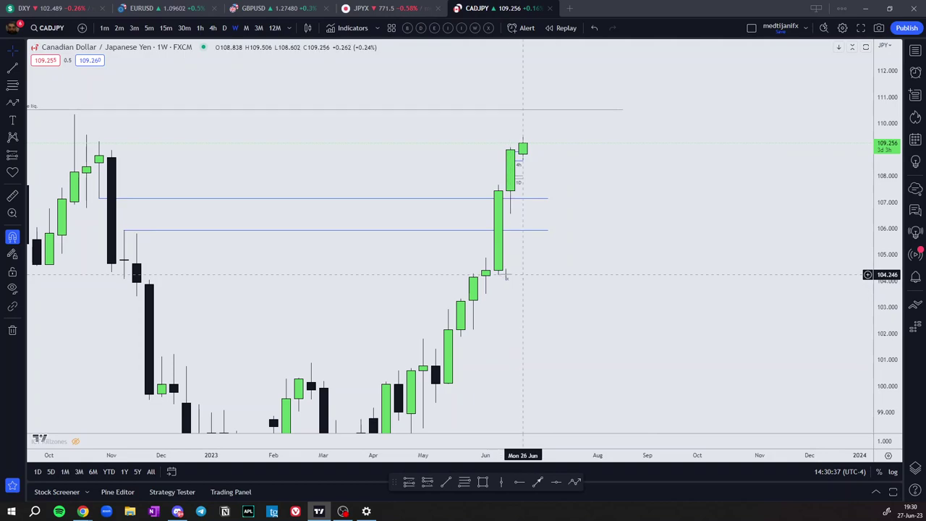
- Extend the short horizontal line marked x under the June rally candle so it ends at the 26 June weekly candle
drag(599, 283, 684, 244)
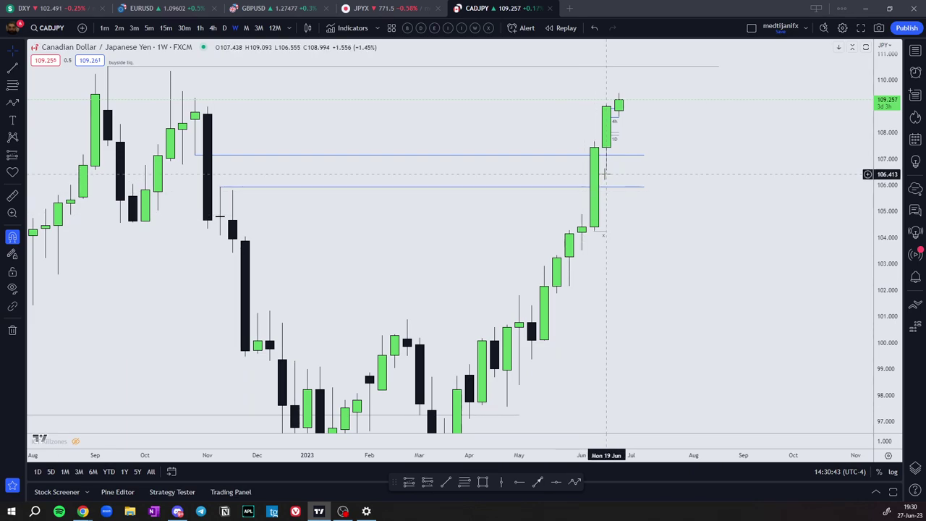
drag(694, 242, 709, 201)
drag(888, 185, 888, 240)
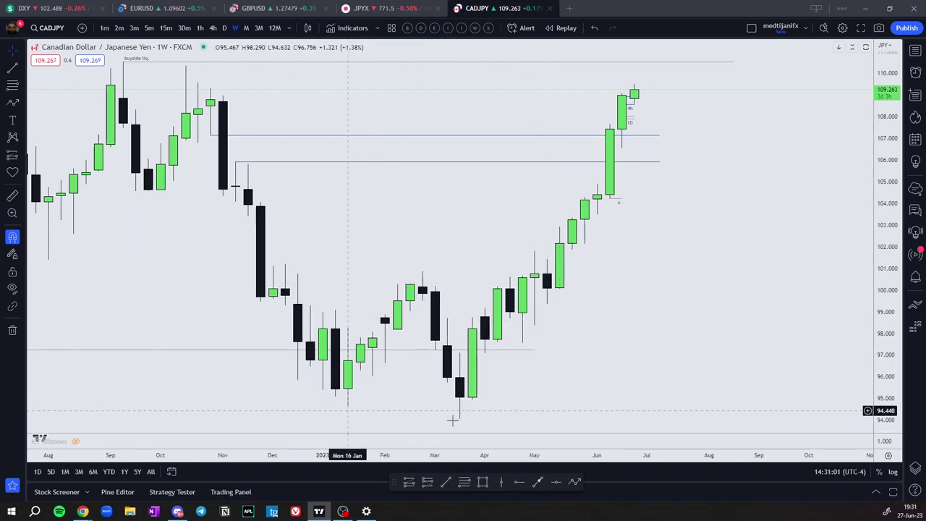
drag(746, 265, 760, 307)
scroll(719, 271, down, 1)
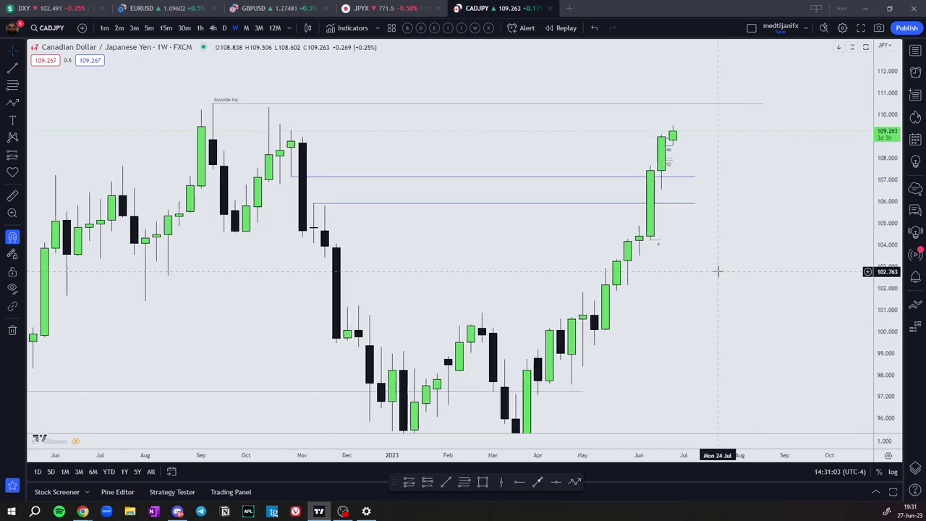
scroll(748, 255, down, 1)
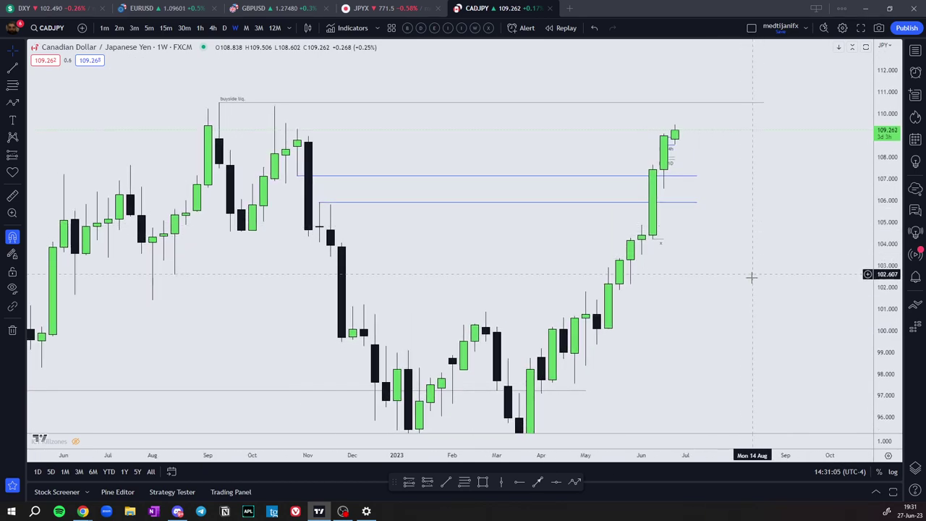
ctrl+click(663, 236)
drag(663, 236, 671, 239)
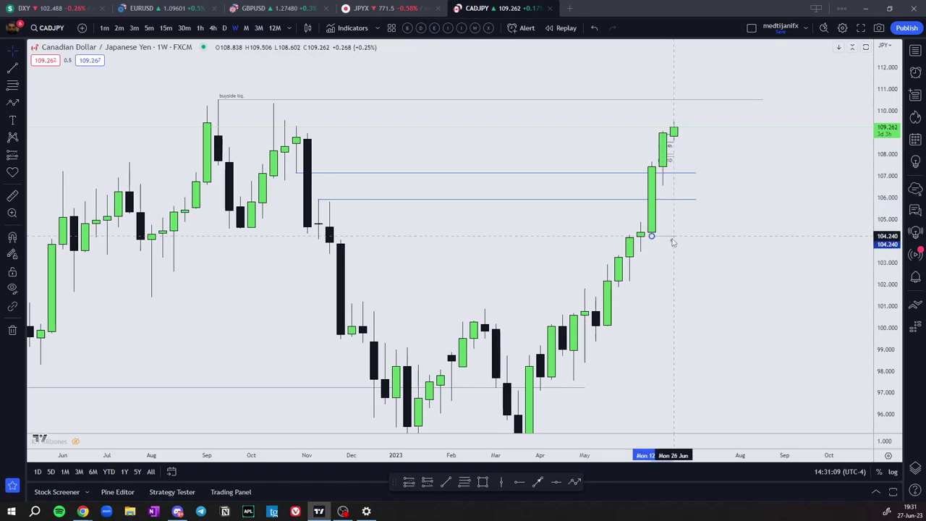
drag(694, 273, 696, 274)
click(706, 270)
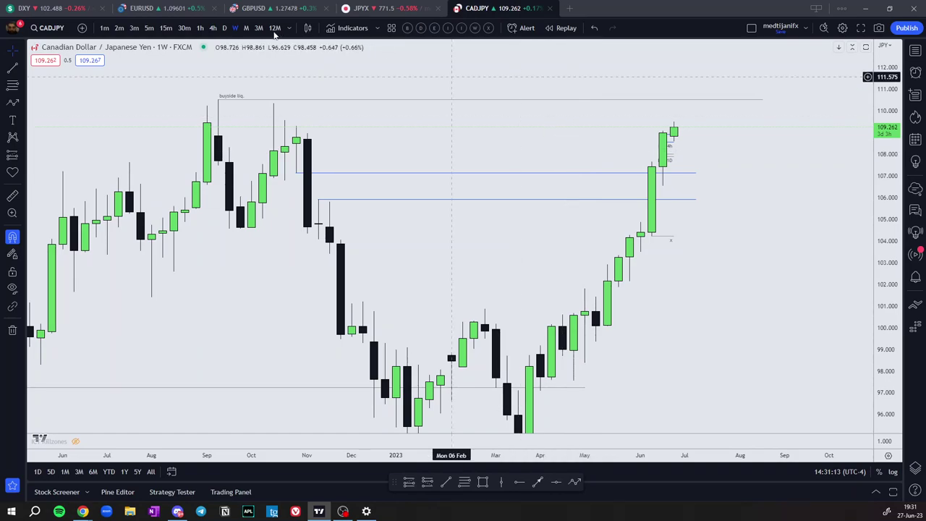
- Switch the chart to the daily timeframe and examine the June candles around the two blue levels
click(226, 28)
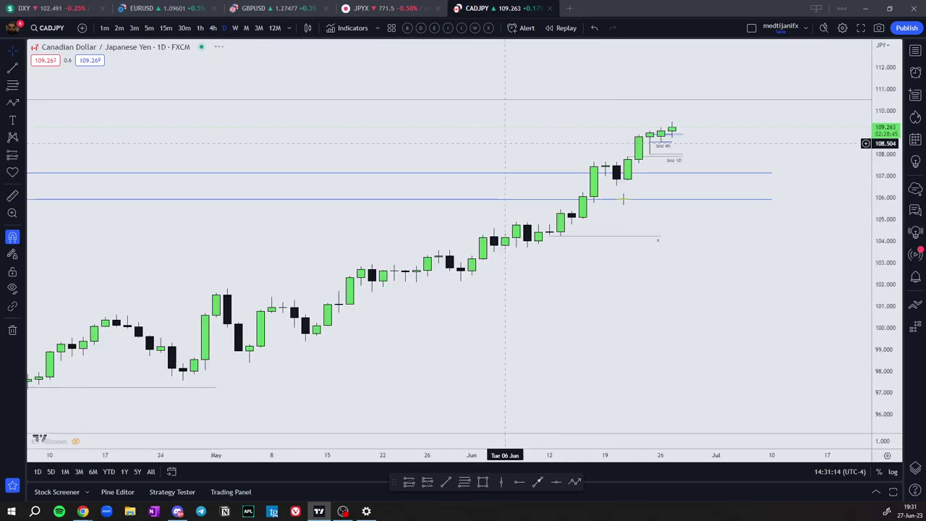
scroll(669, 224, down, 5)
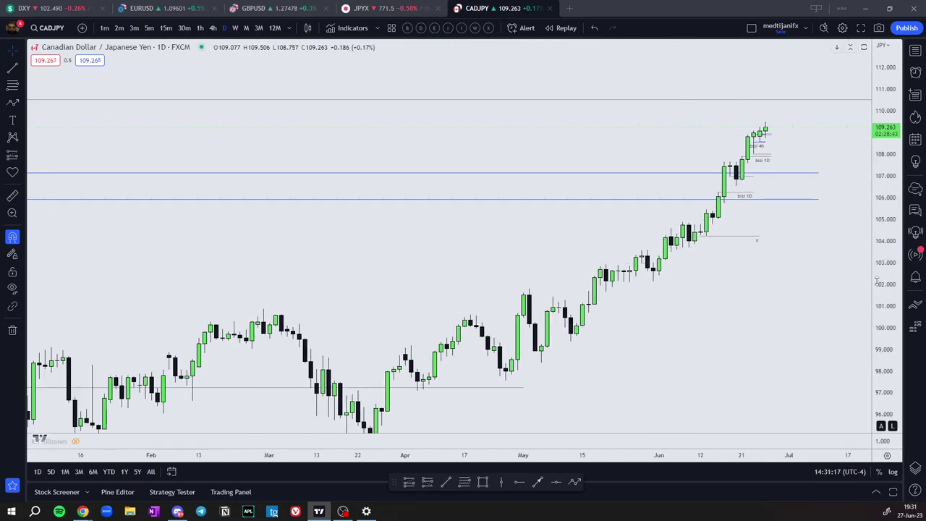
drag(886, 229, 882, 144)
scroll(756, 188, up, 3)
drag(726, 198, 687, 229)
drag(619, 266, 624, 266)
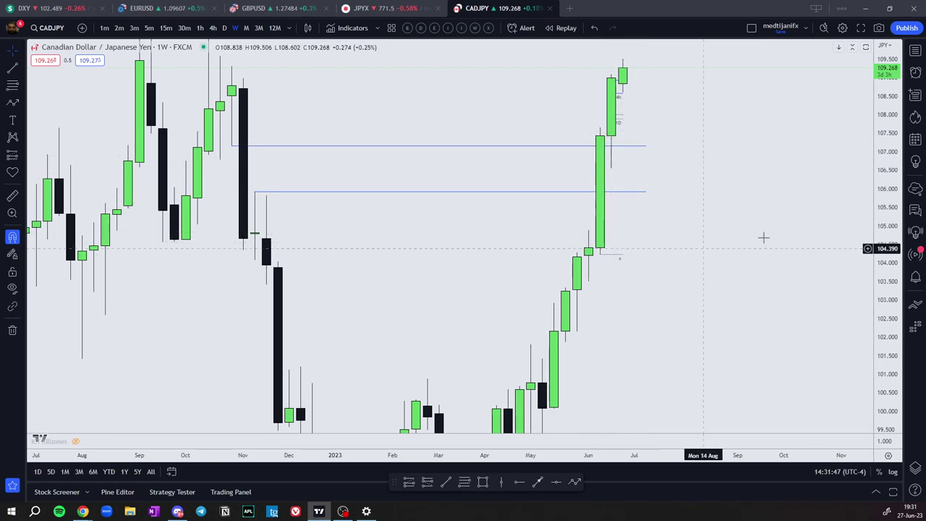
- Examine the weekly rally from the March 2023 low up to the blue levels and the buyside liquidity line
drag(878, 182, 872, 295)
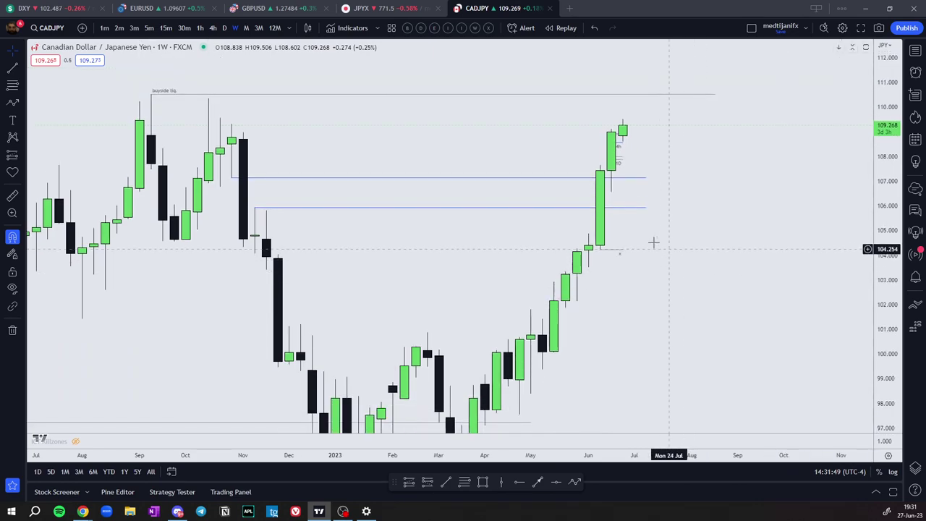
scroll(635, 251, up, 2)
drag(655, 216, 647, 184)
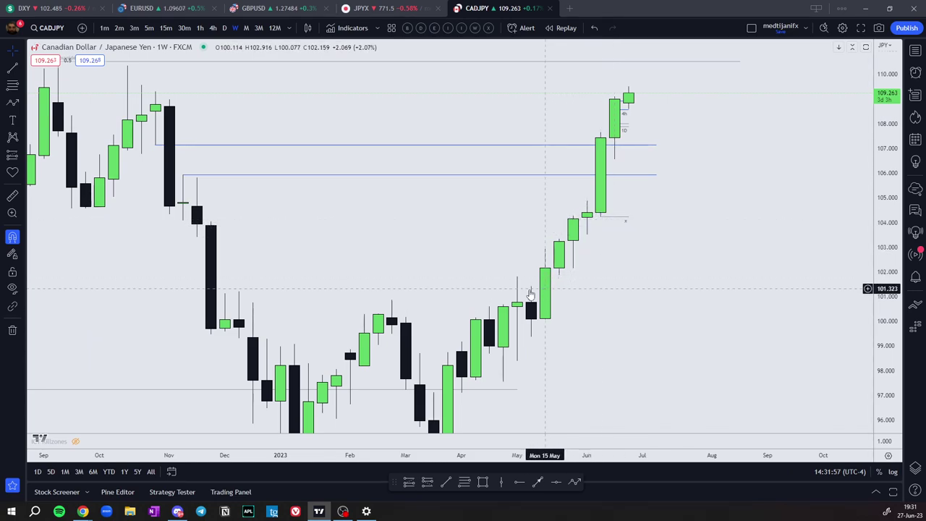
drag(600, 278, 622, 223)
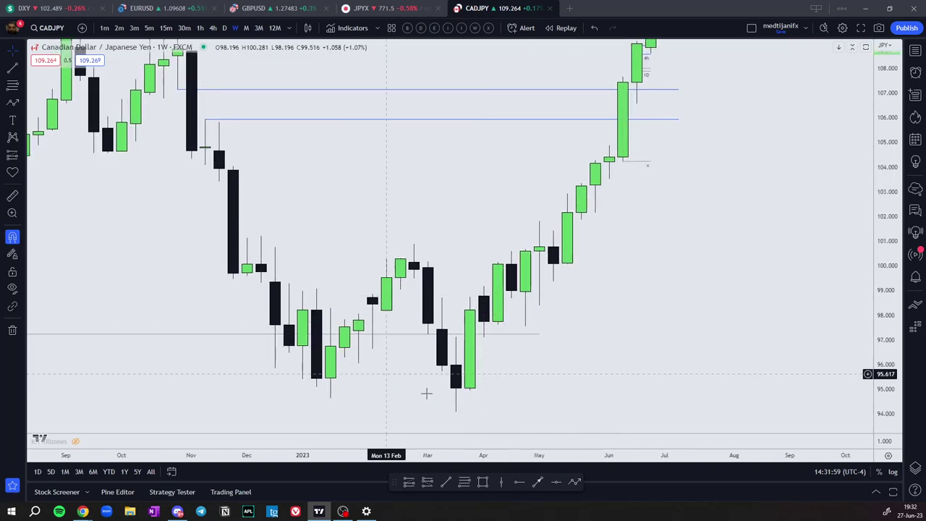
scroll(786, 188, down, 5)
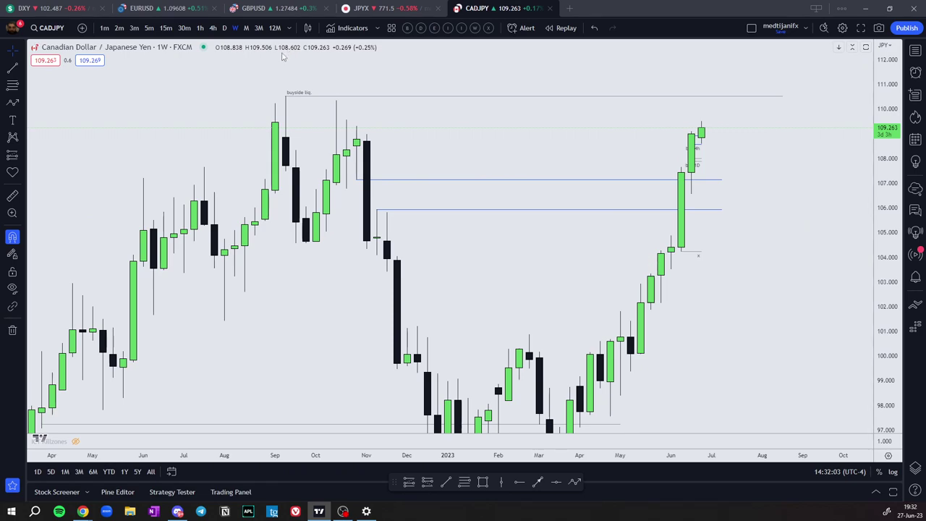
scroll(651, 193, up, 2)
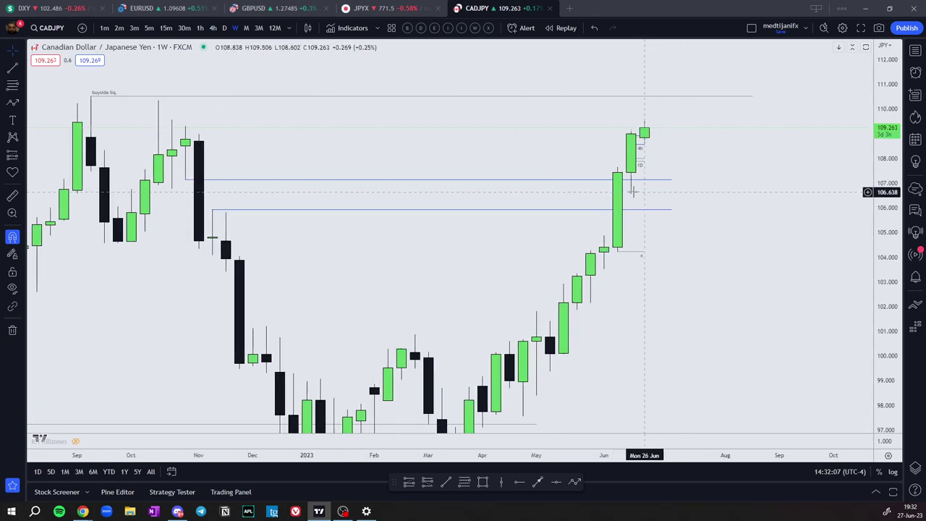
- Mark the weekly gap between about 104.9 and 106.6 with a rectangle extending from June into August, and delete it
drag(882, 194, 866, 45)
drag(649, 192, 597, 239)
click(483, 482)
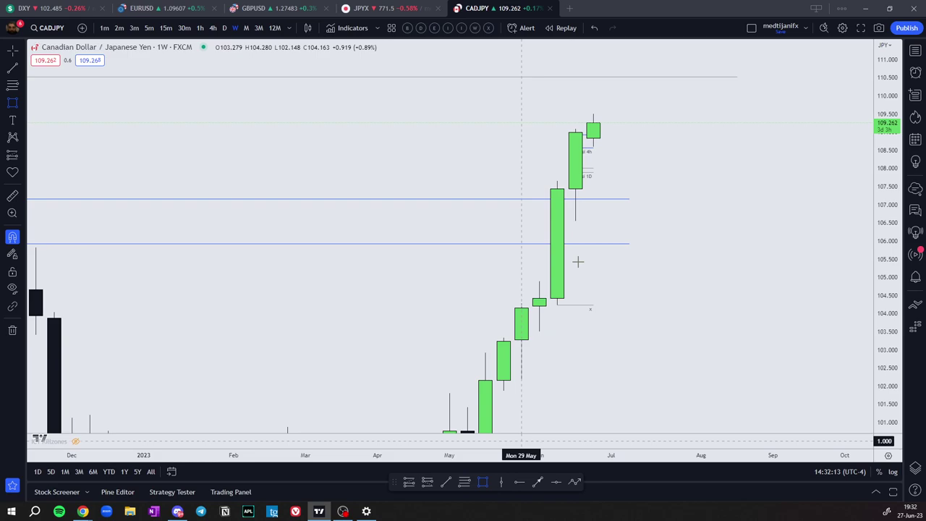
click(539, 282)
click(557, 298)
drag(557, 298, 718, 253)
click(692, 322)
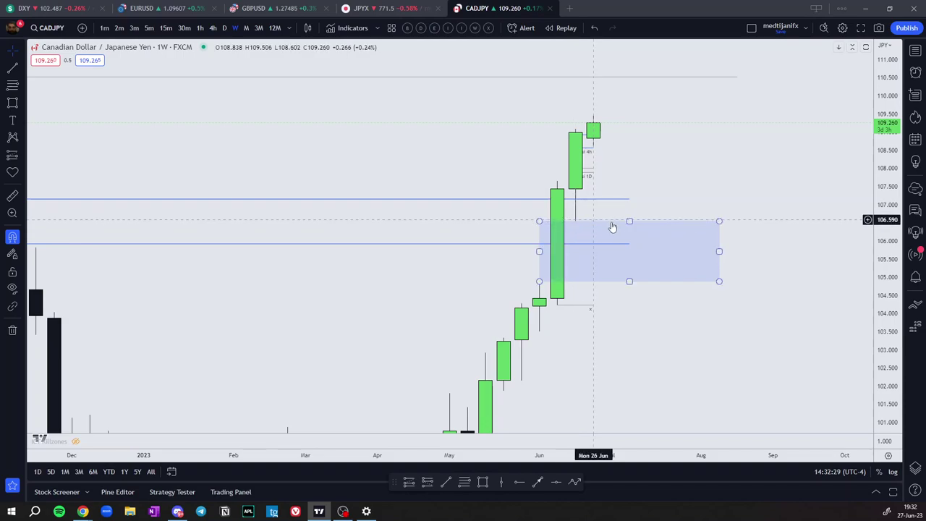
click(629, 221)
key(Delete)
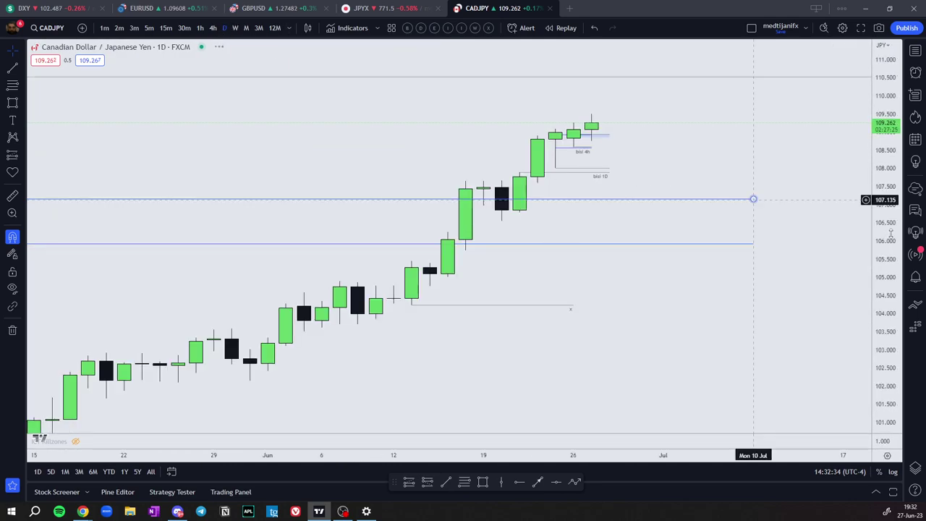
- Shorten the horizontal line marked x on the daily chart so that it ends at about 21 June
scroll(818, 256, down, 4)
drag(883, 302, 874, 217)
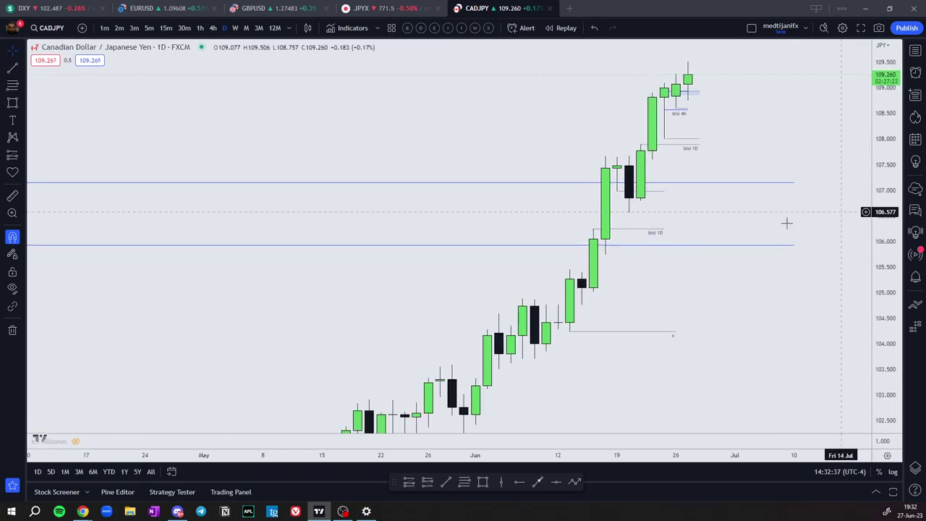
scroll(785, 220, up, 2)
drag(731, 213, 728, 267)
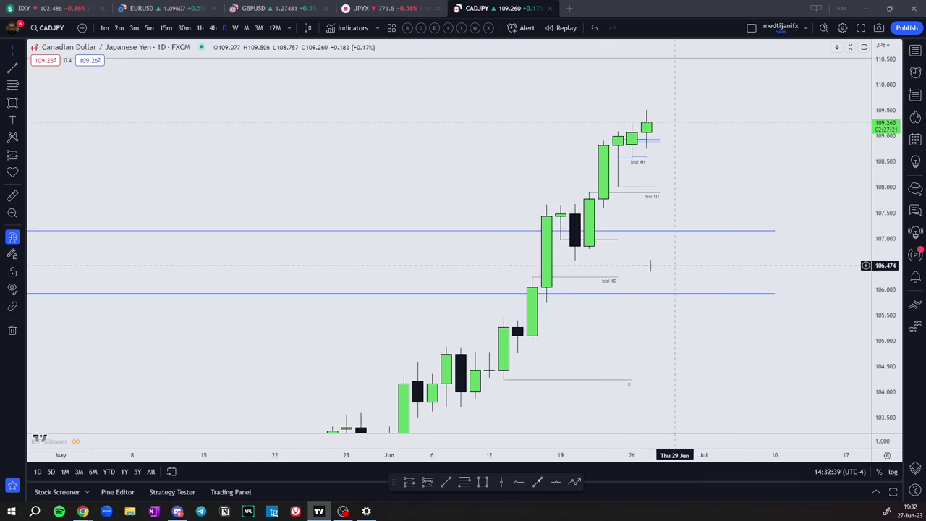
drag(632, 379, 586, 378)
key(ctrl)
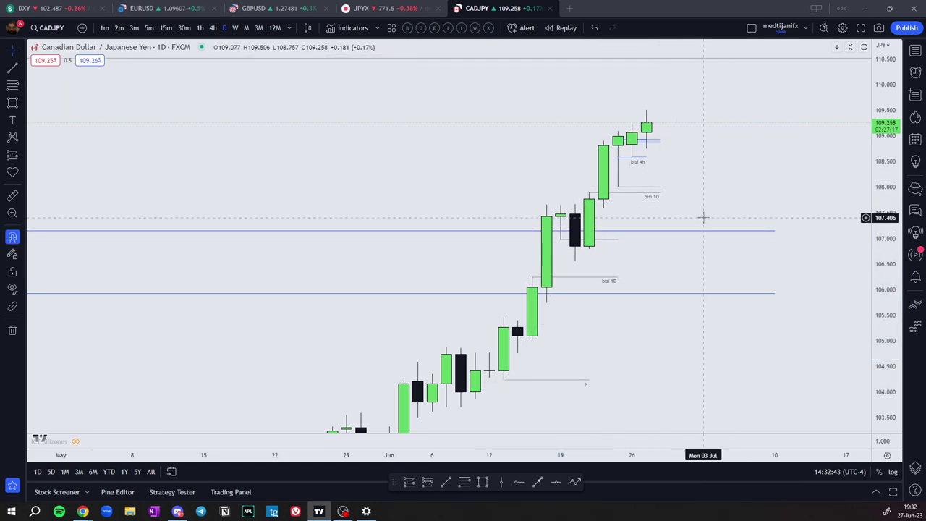
- Project a daily path from about 109.1 through 106.5 down to about 105.4 and up above 110, and delete it
scroll(694, 184, up, 1)
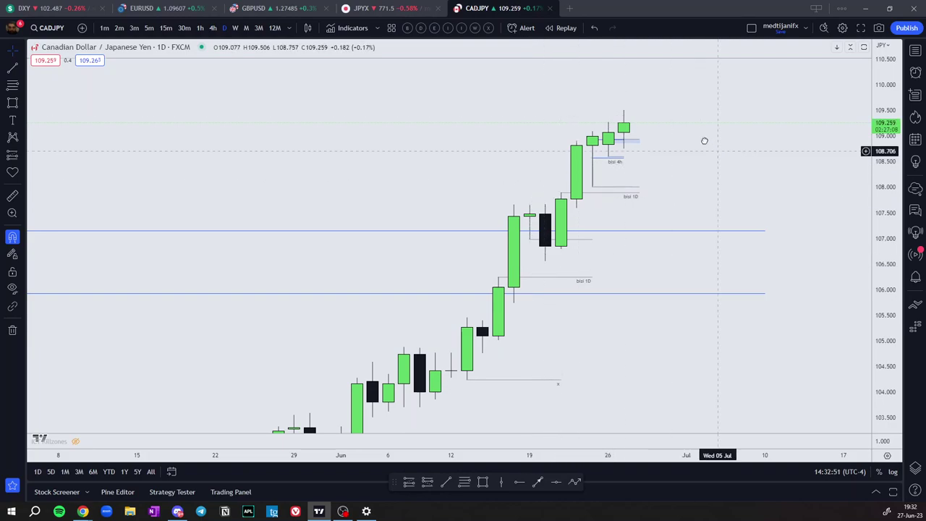
drag(704, 140, 699, 125)
click(578, 480)
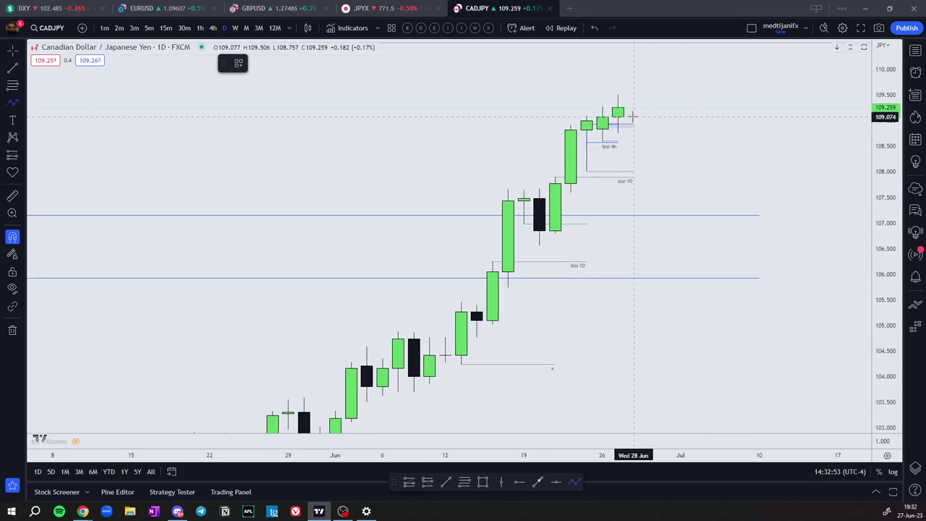
click(634, 117)
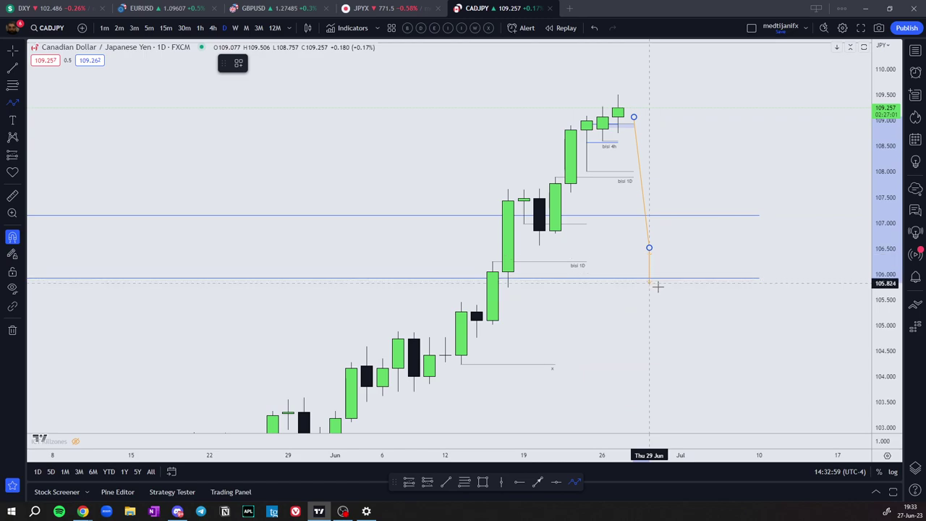
click(664, 304)
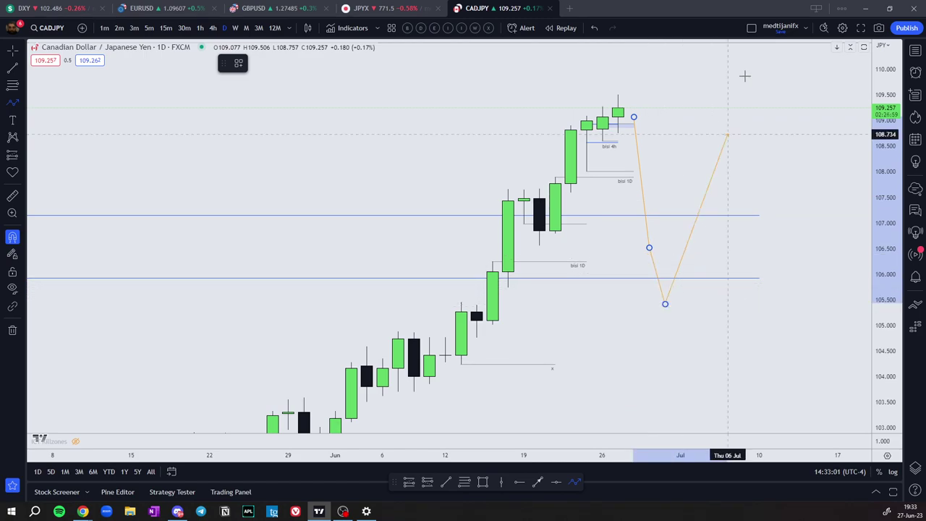
double_click(759, 51)
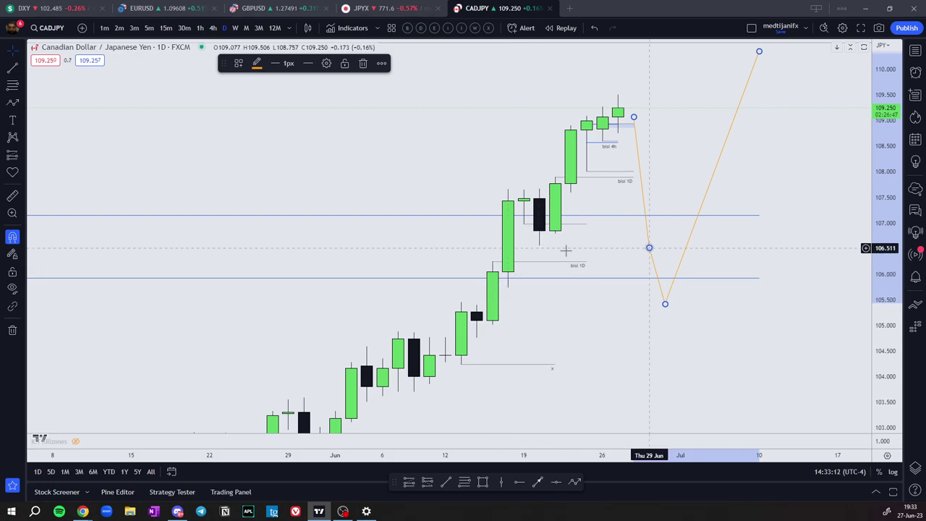
key(Delete)
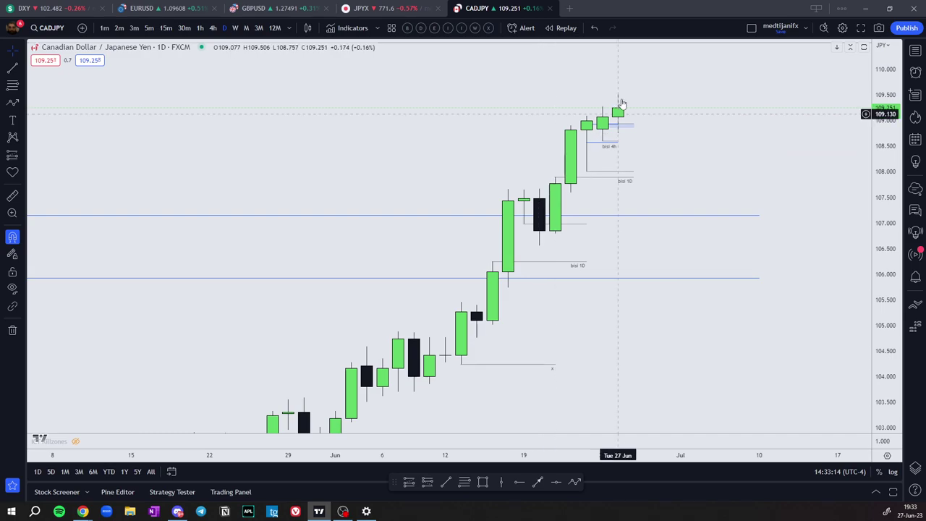
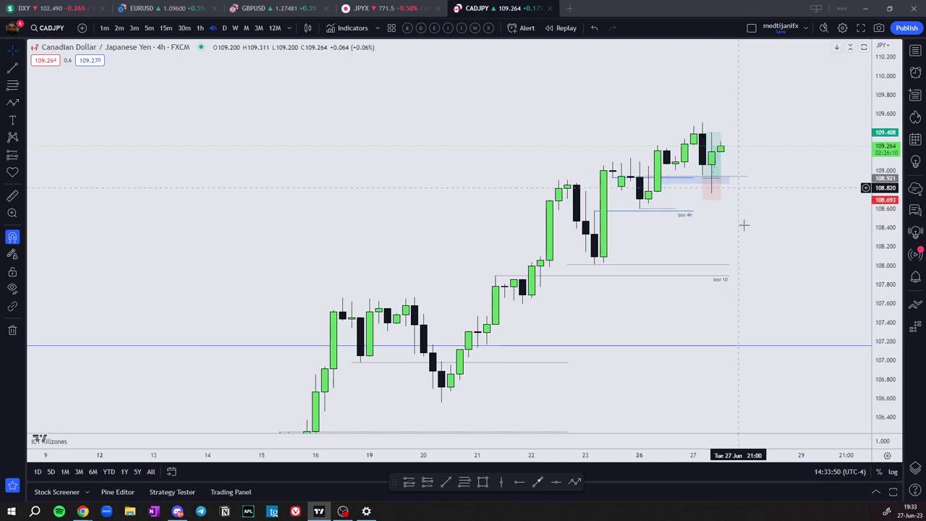
- Measure the 4-hour rally from the 20 June low at 106.555 to the 109.512 high with a Fibonacci retracement, and delete it
click(725, 282)
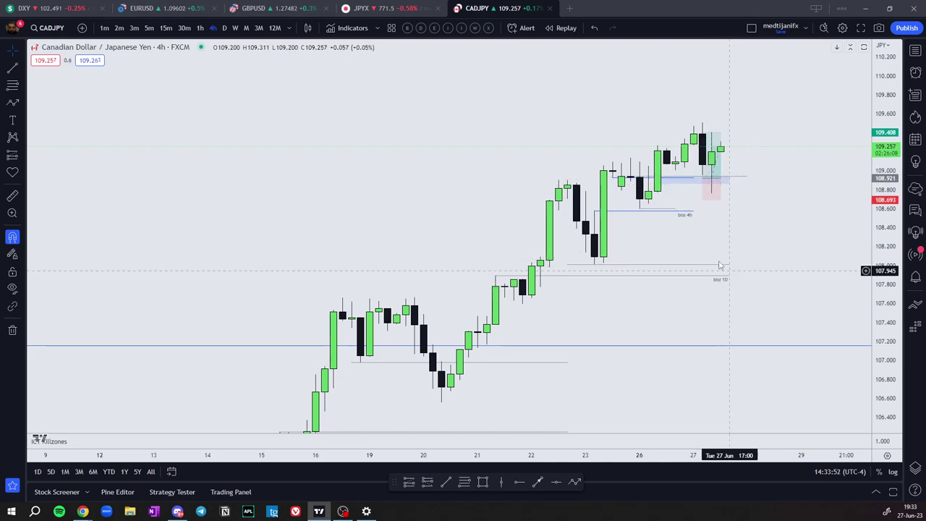
click(536, 440)
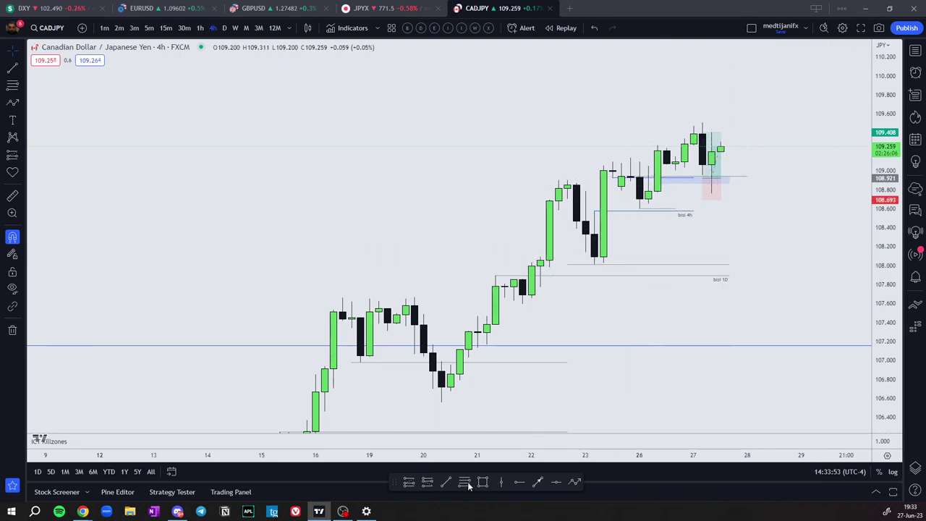
key(alt+f)
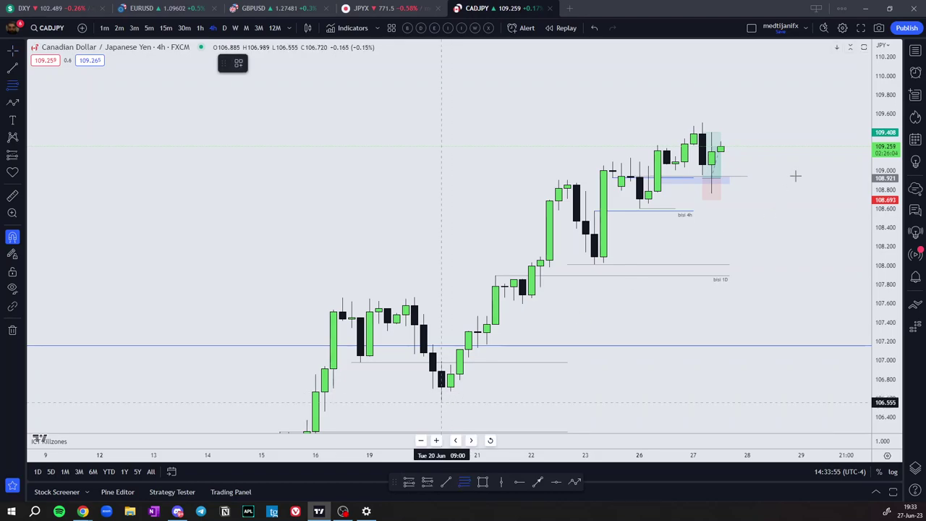
click(441, 402)
click(855, 122)
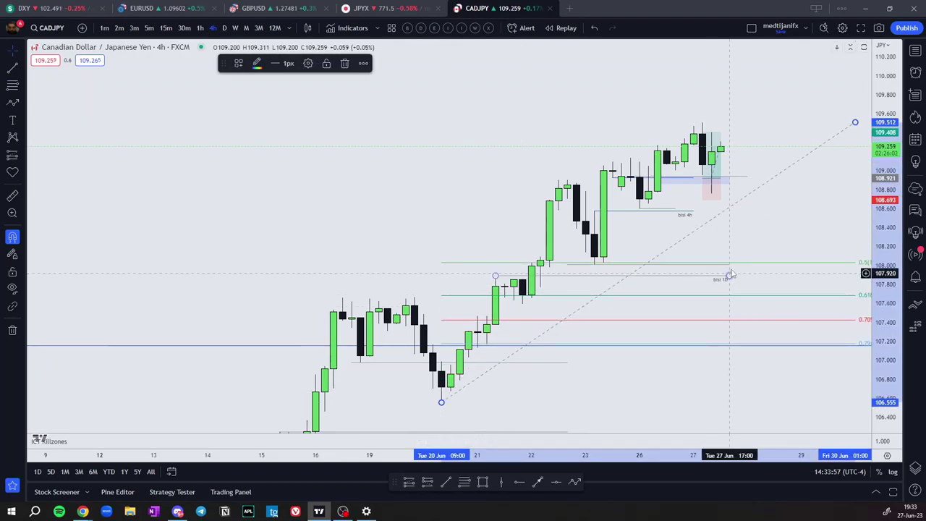
key(Delete)
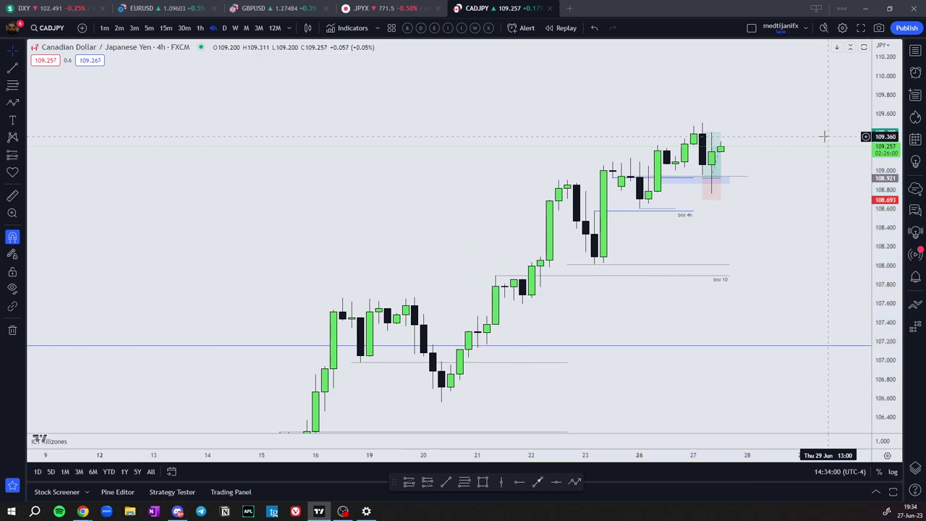
- Project a 4-hour path from about 108.9 down to the daily bisi near 107.9 and up to about 110.1, and delete it
scroll(808, 157, up, 1)
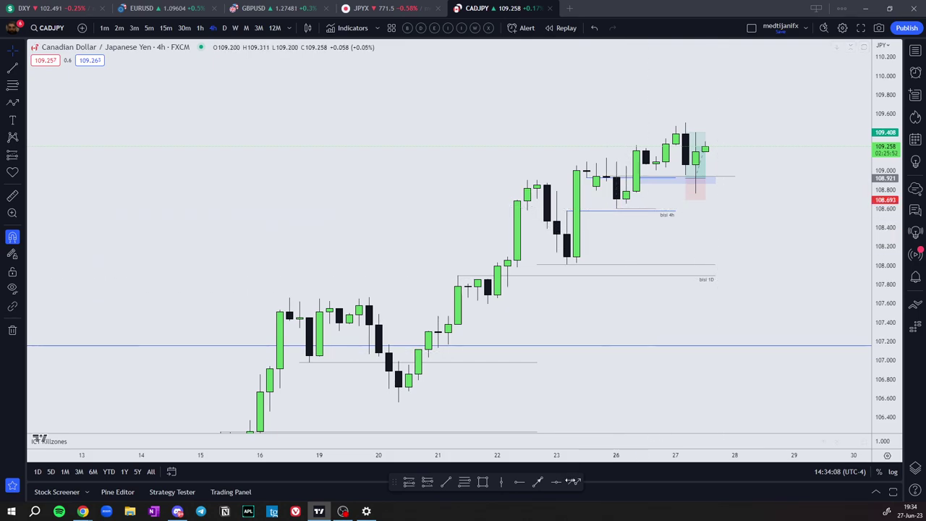
click(725, 179)
click(744, 273)
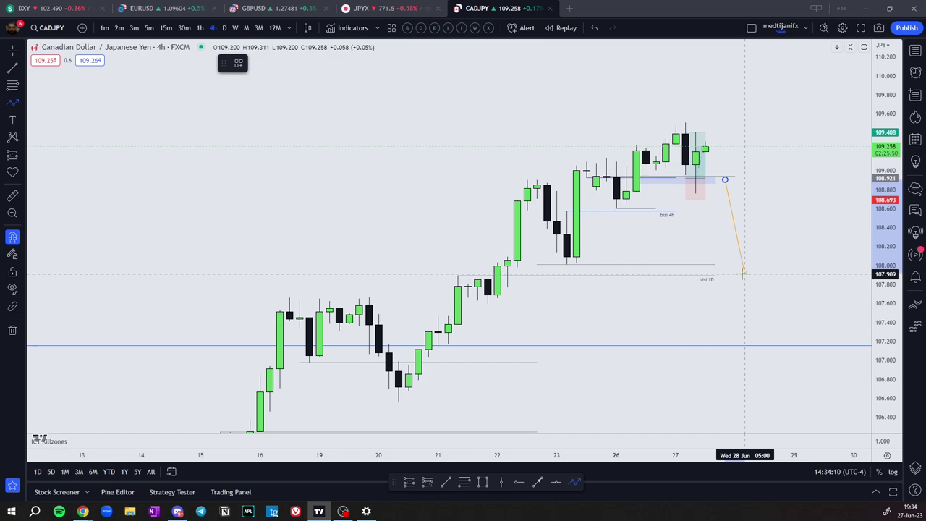
double_click(824, 67)
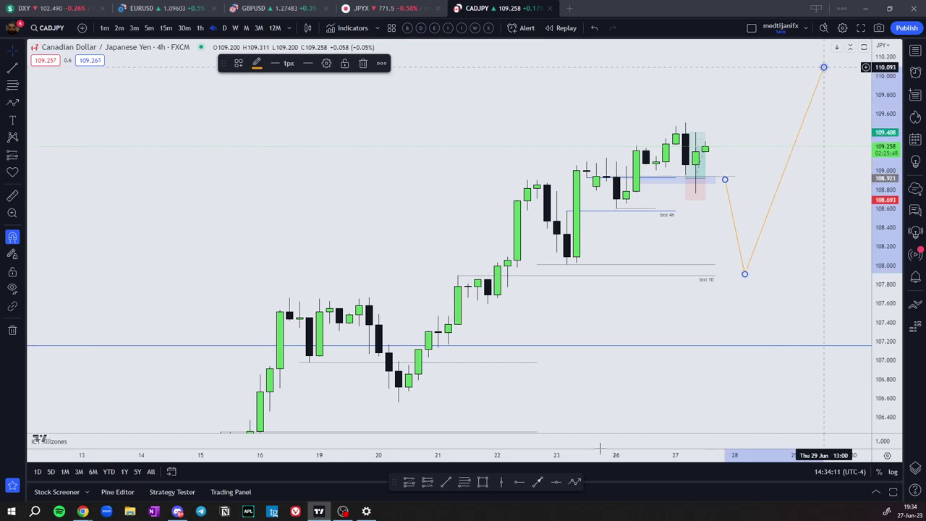
key(Delete)
- Project a direct upward path from the blue zone at about 108.9 to about 110.0, and delete it
click(627, 203)
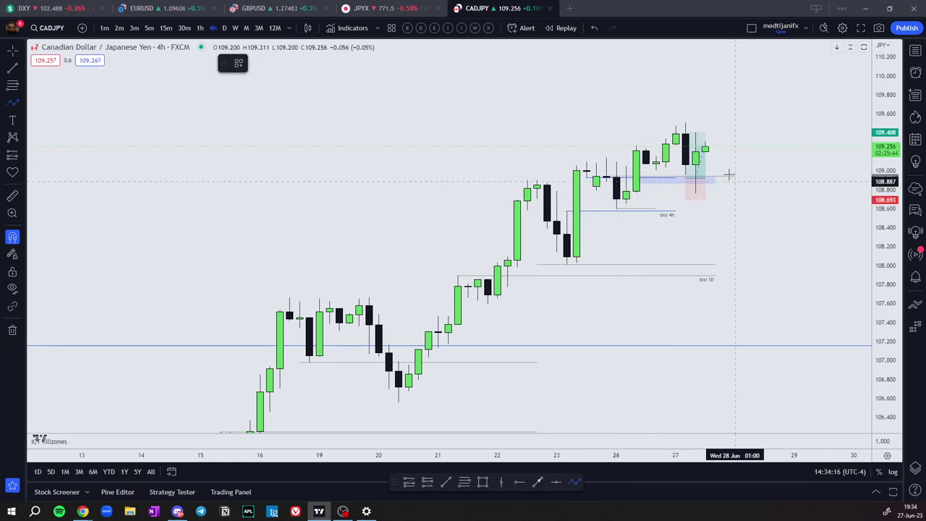
click(725, 136)
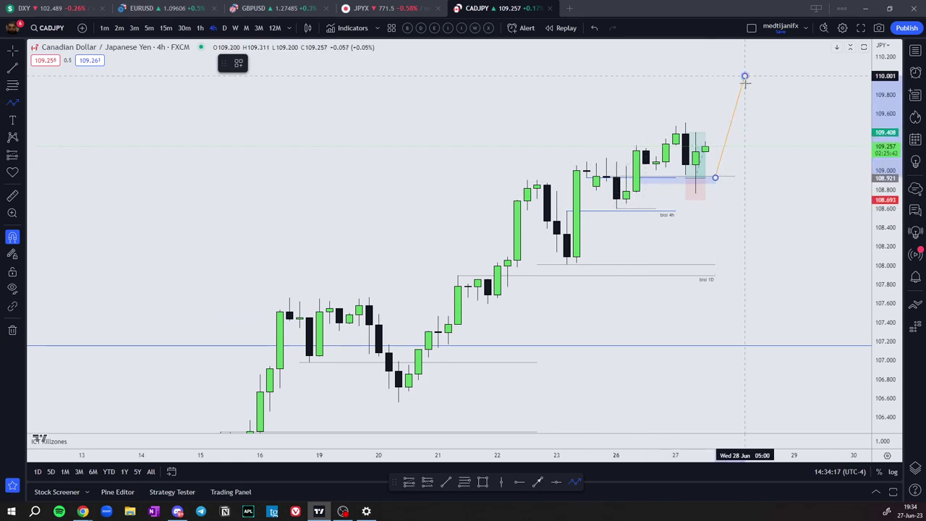
click(745, 76)
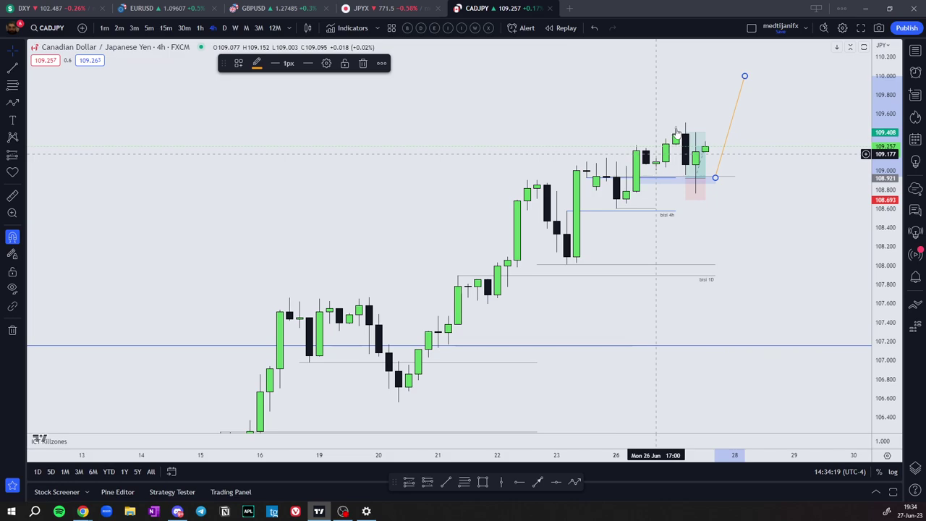
key(Delete)
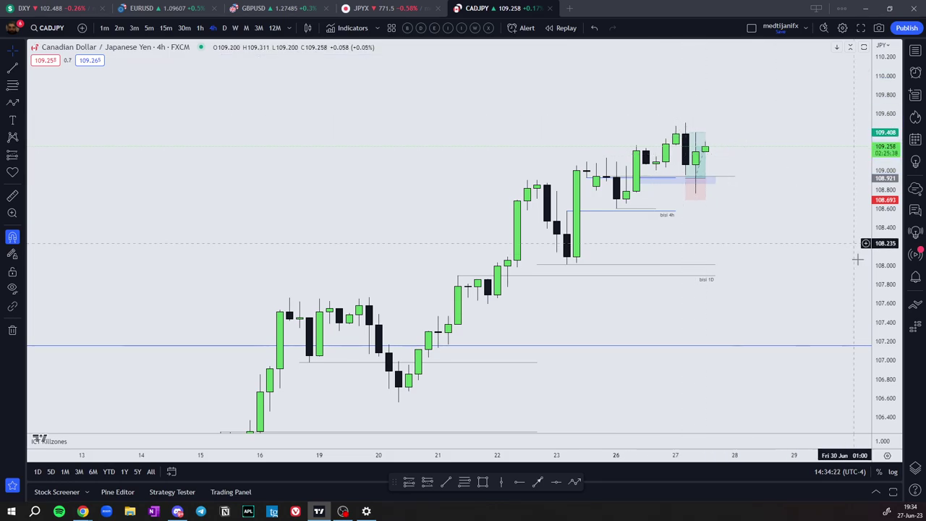
- Measure the 4-hour leg from the 26 June low at 108.602 to the high near 109.51 with a Fibonacci retracement, and delete it
drag(878, 272, 823, 60)
scroll(735, 126, up, 1)
scroll(736, 127, up, 2)
drag(748, 217, 758, 362)
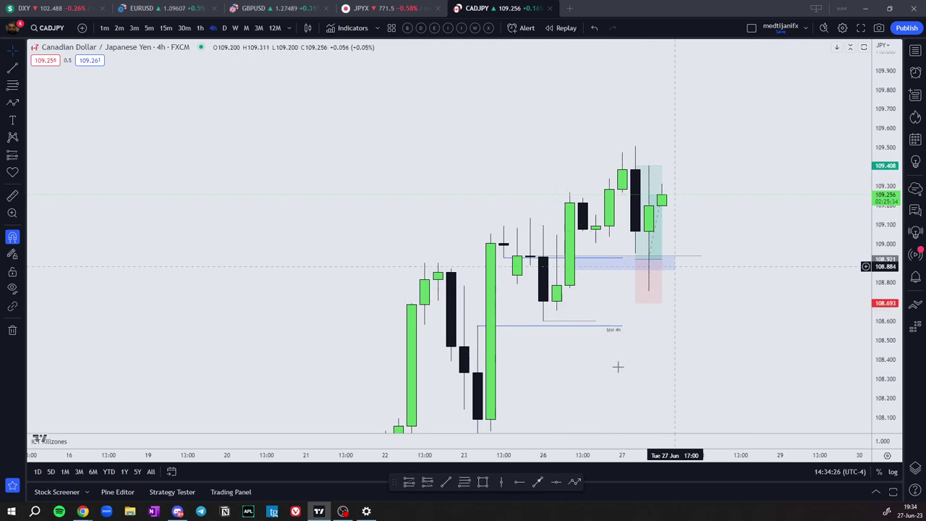
click(464, 481)
click(543, 320)
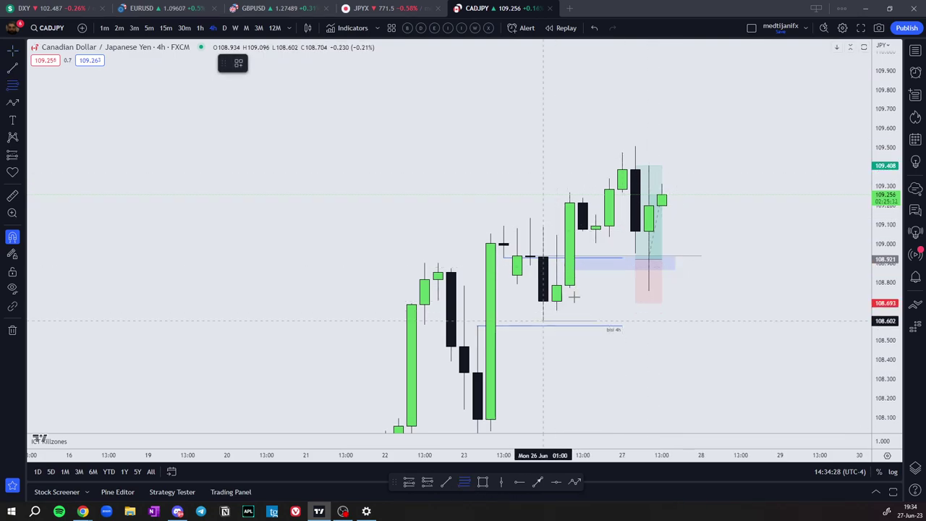
click(781, 144)
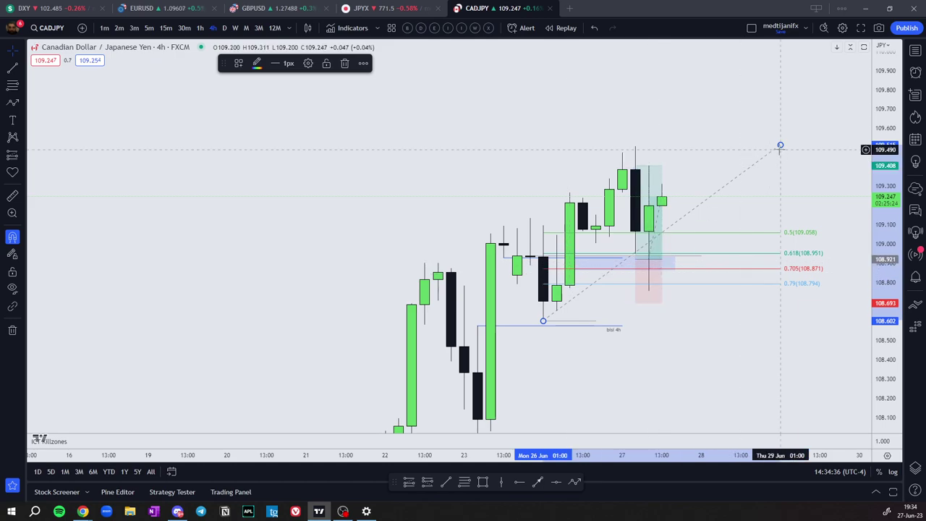
key(Delete)
- Project a 4-hour zigzag from about 109.2 via 108.35, 109.13 and 107.87 up to about 109.6, and delete it
drag(715, 244, 746, 176)
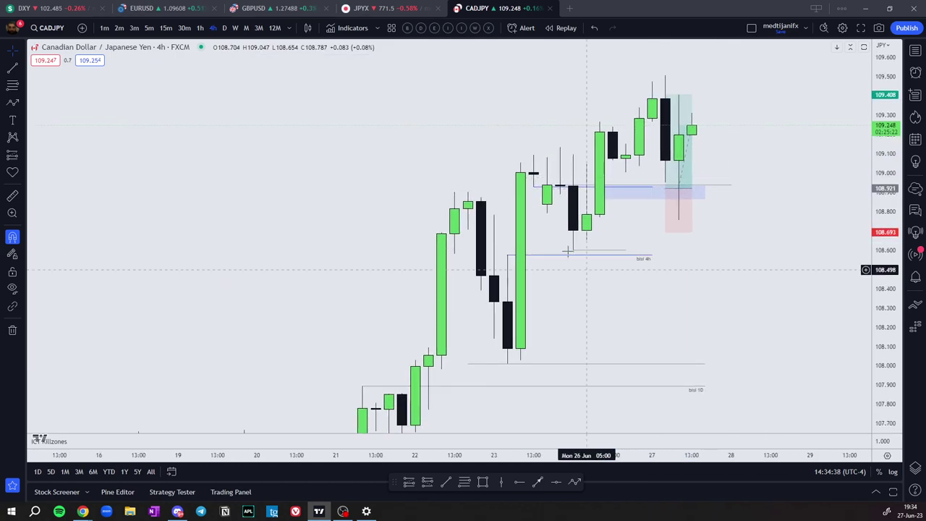
click(575, 481)
click(691, 134)
click(716, 297)
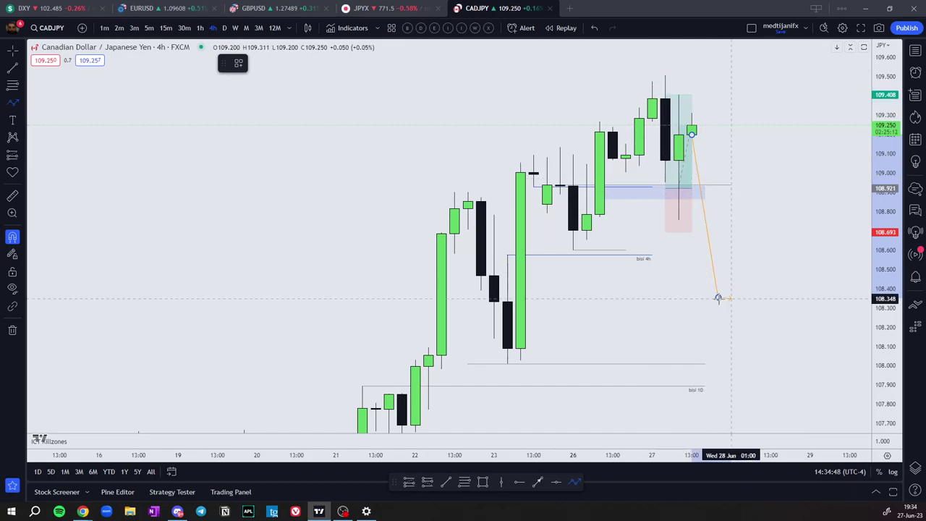
click(757, 148)
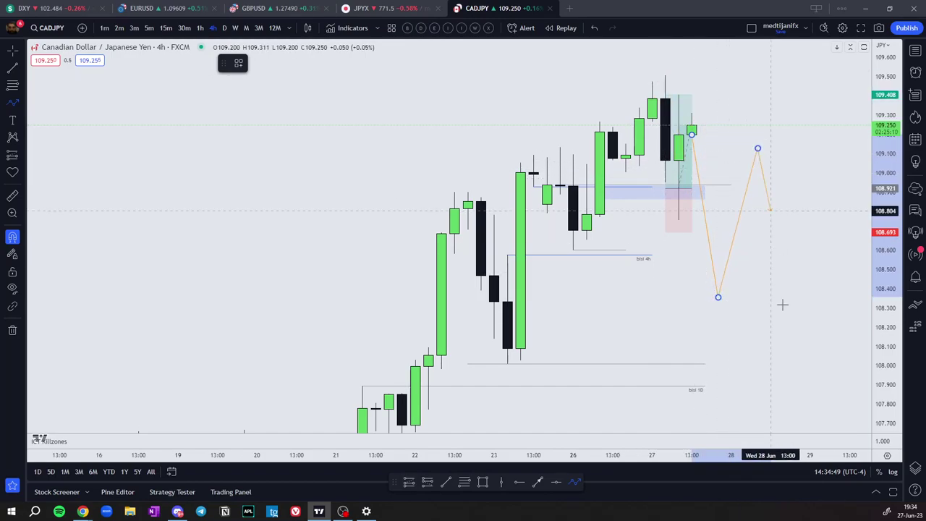
click(783, 391)
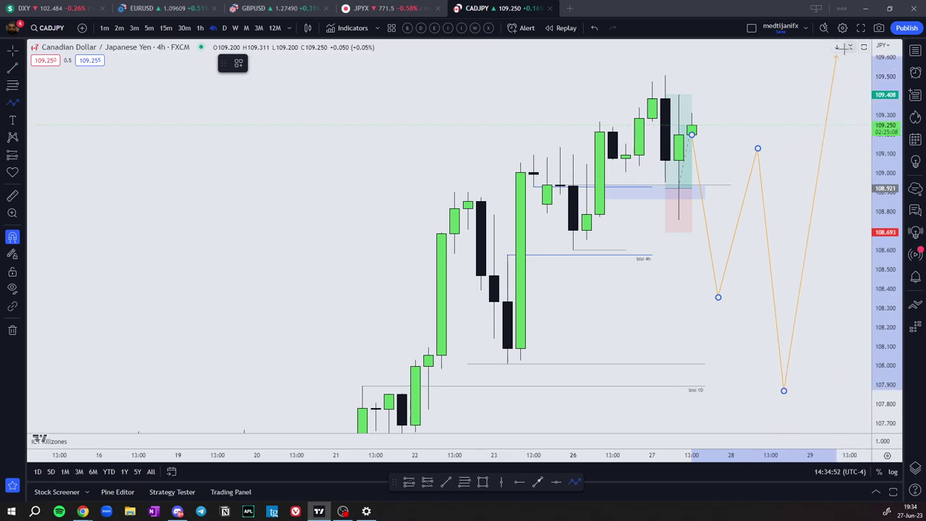
double_click(836, 56)
drag(777, 316, 766, 285)
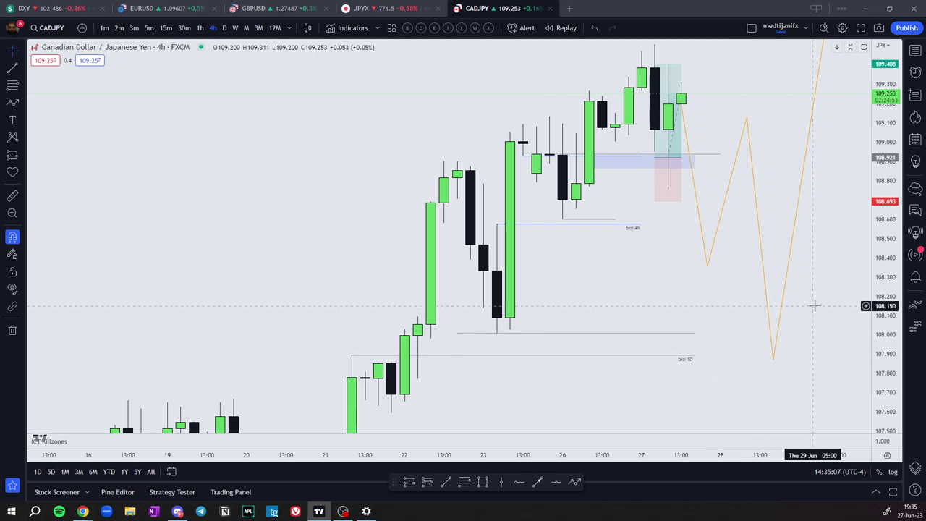
drag(807, 311, 773, 321)
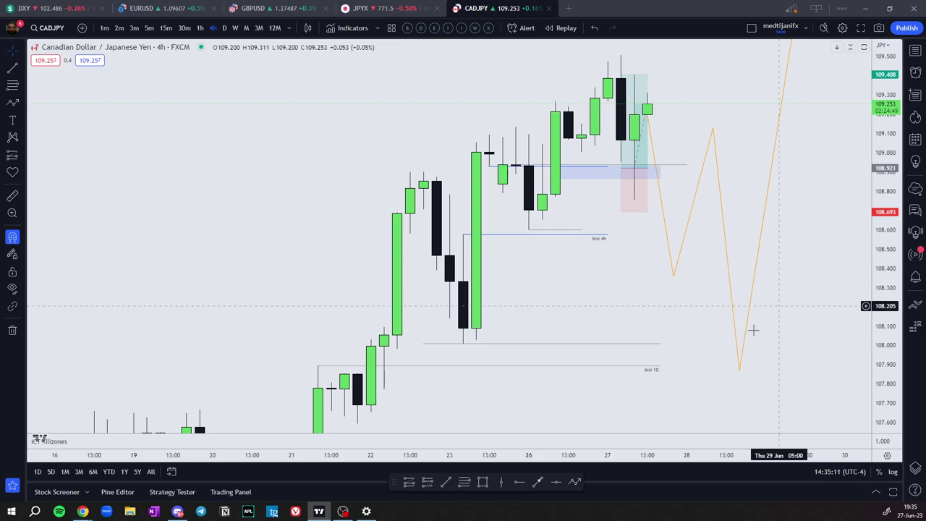
click(769, 184)
key(Delete)
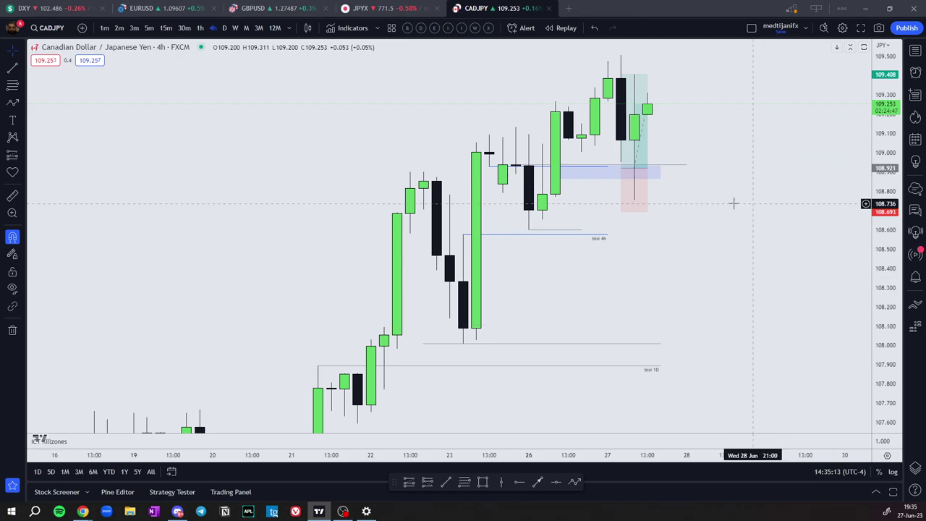
- Switch the chart from the 4-hour to the 1-hour timeframe, glancing at the daily candles on the way
click(200, 28)
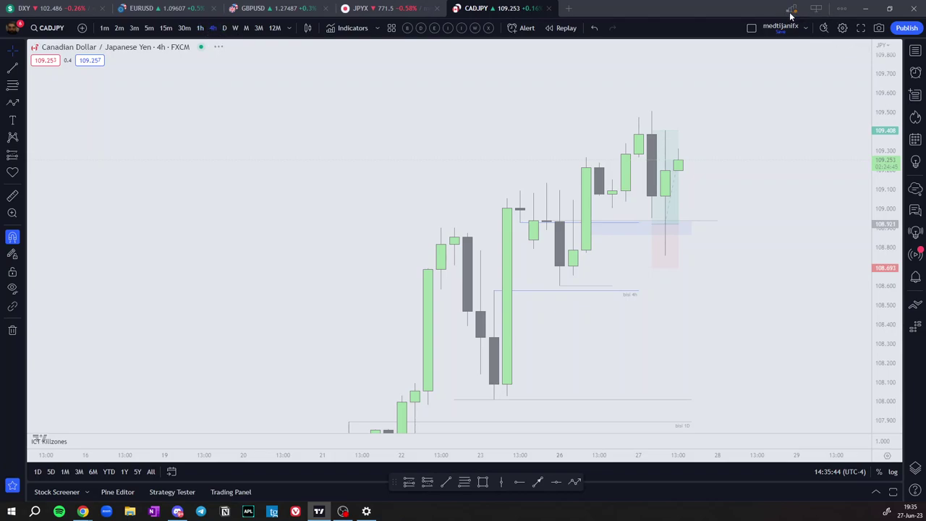
click(224, 28)
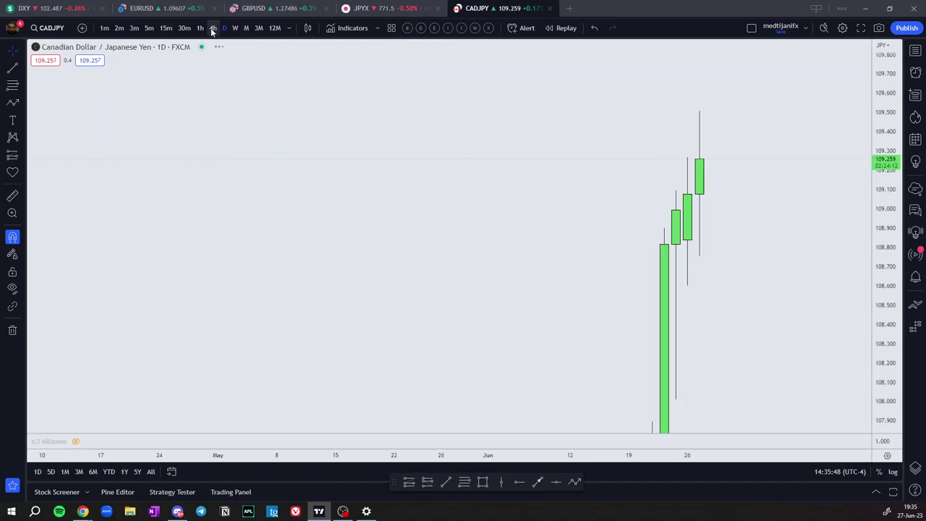
click(212, 29)
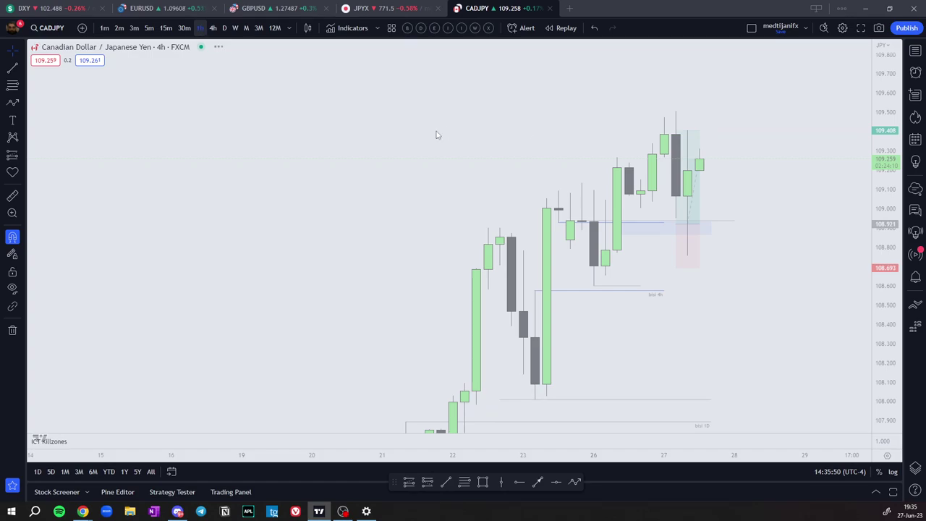
- Measure the 1-hour leg from the 26 June low at 108.602 up to about 109.50 with a Fibonacci retracement, and delete it
scroll(763, 211, down, 4)
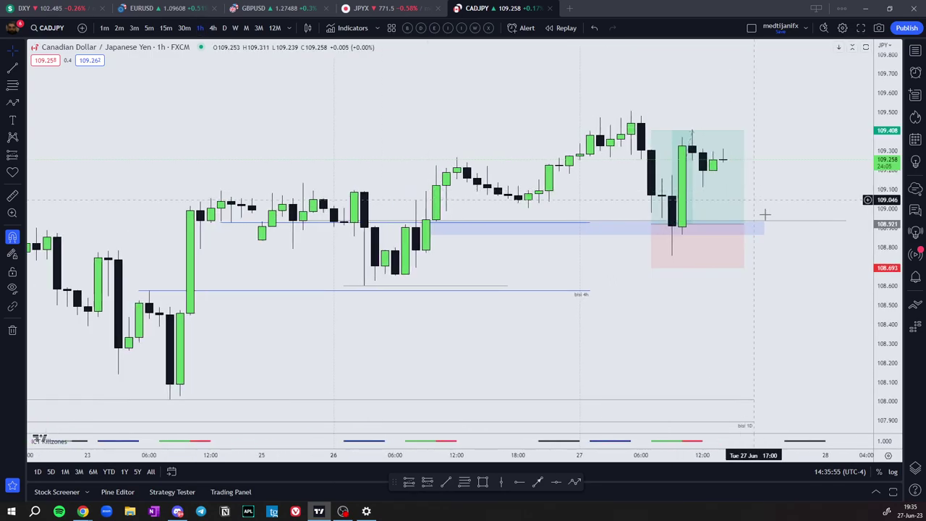
drag(884, 297, 886, 168)
drag(829, 186, 776, 265)
drag(881, 168, 880, 179)
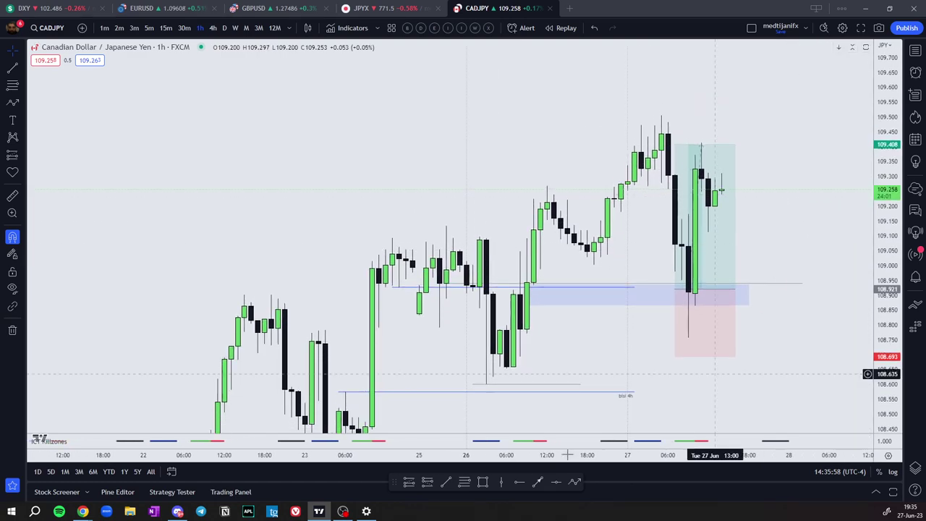
click(487, 384)
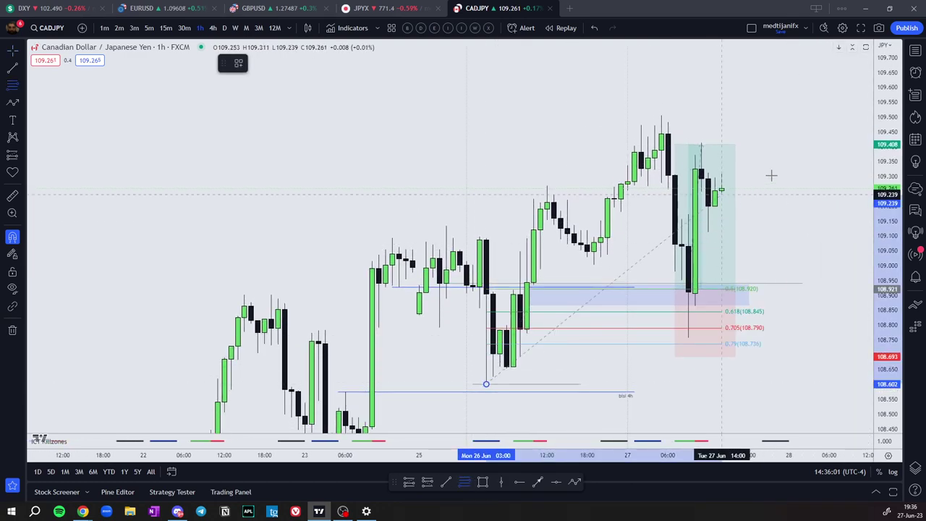
click(822, 116)
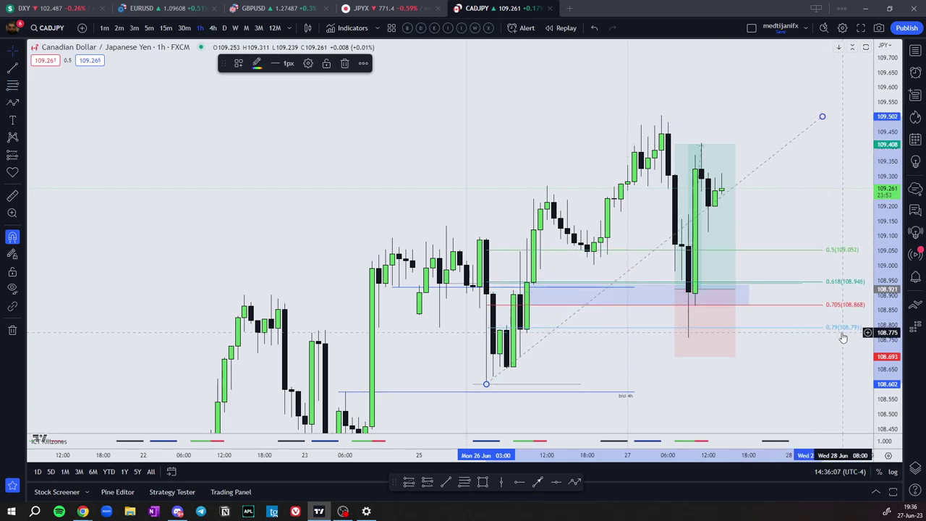
key(Delete)
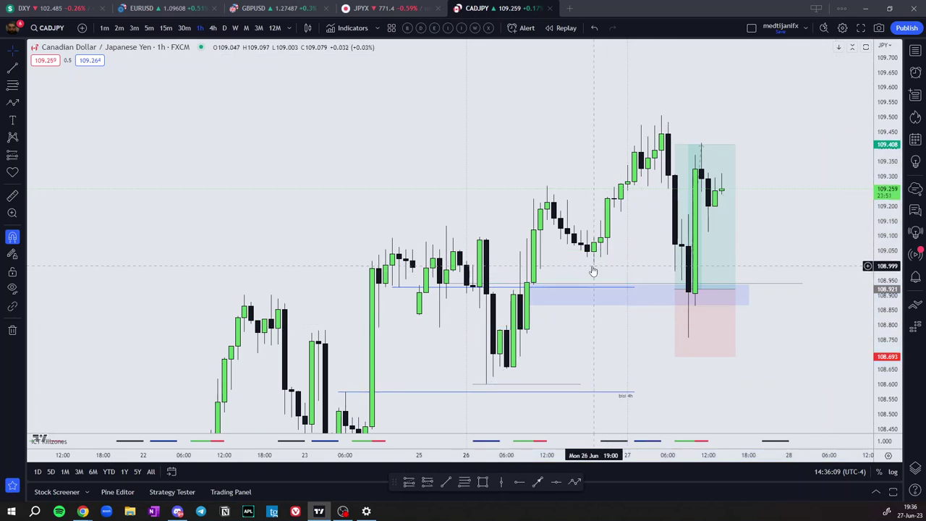
- Examine the 27 June reaction at the blue zone and the long position's entry, stop and target on the 1-hour chart
click(695, 285)
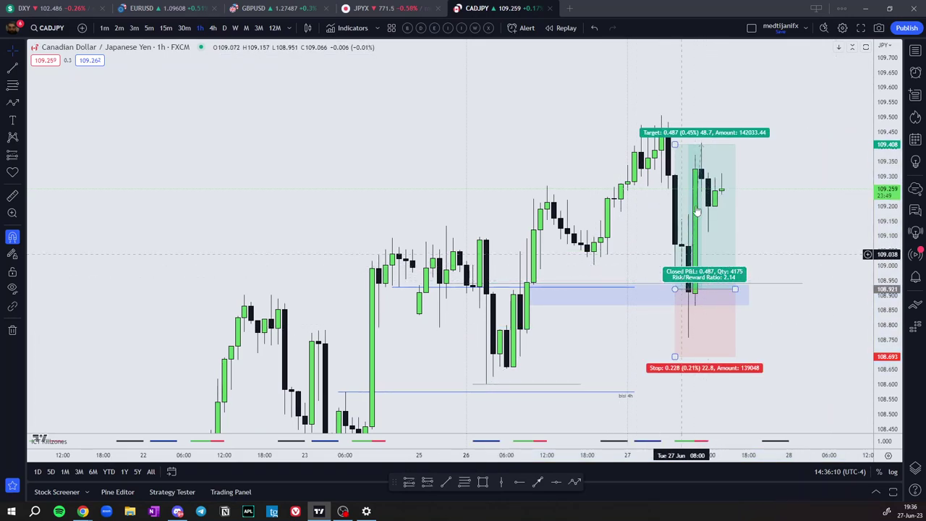
click(701, 125)
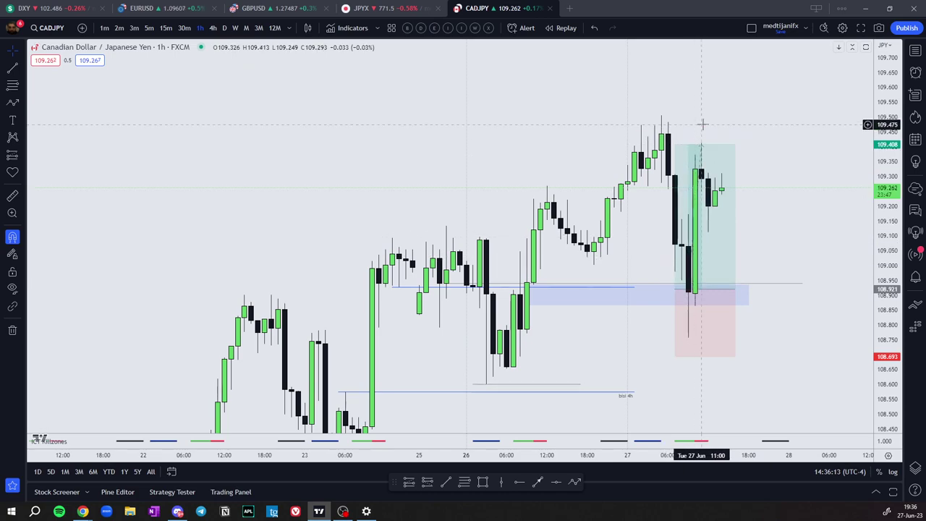
scroll(849, 189, up, 2)
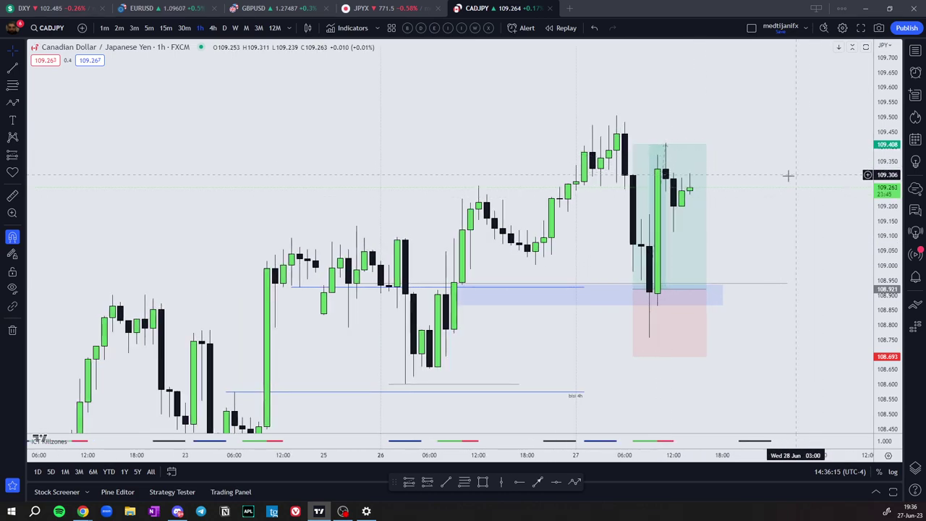
drag(888, 176, 888, 202)
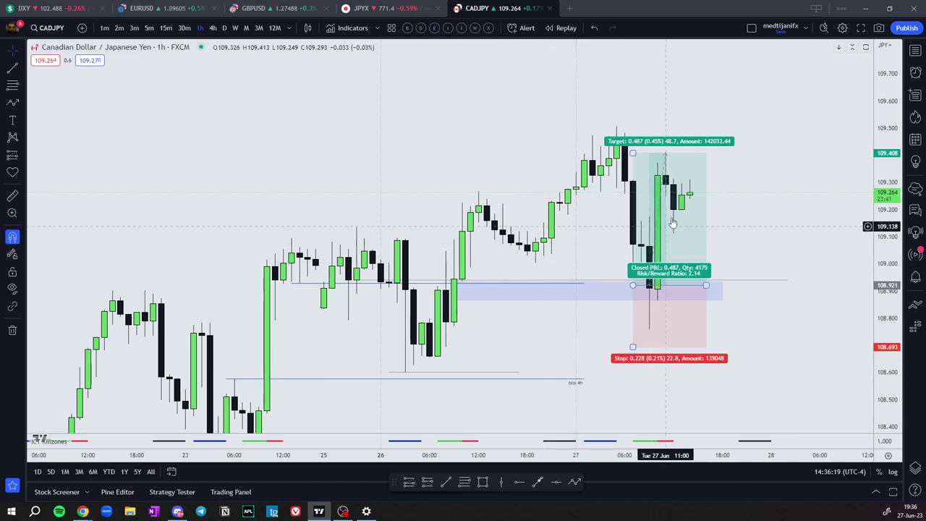
scroll(683, 361, down, 1)
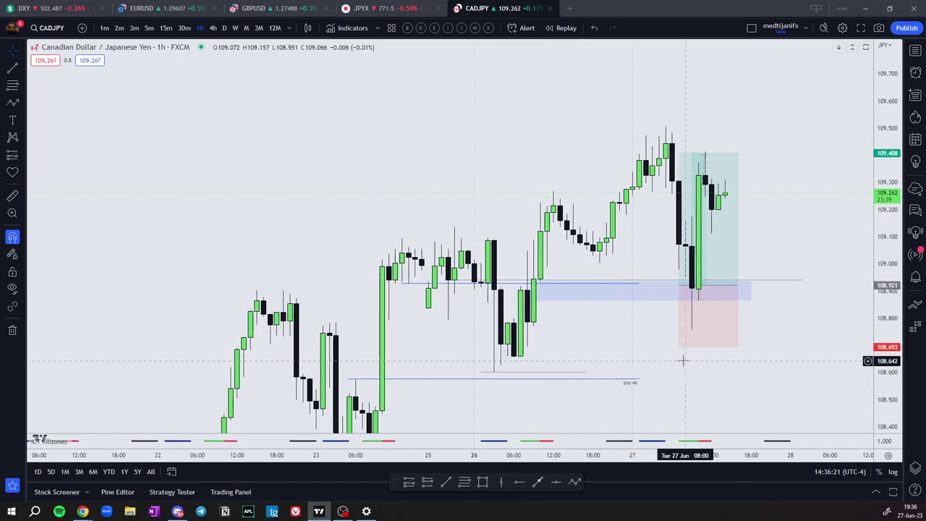
scroll(745, 339, down, 1)
drag(881, 276, 868, 233)
drag(779, 241, 779, 230)
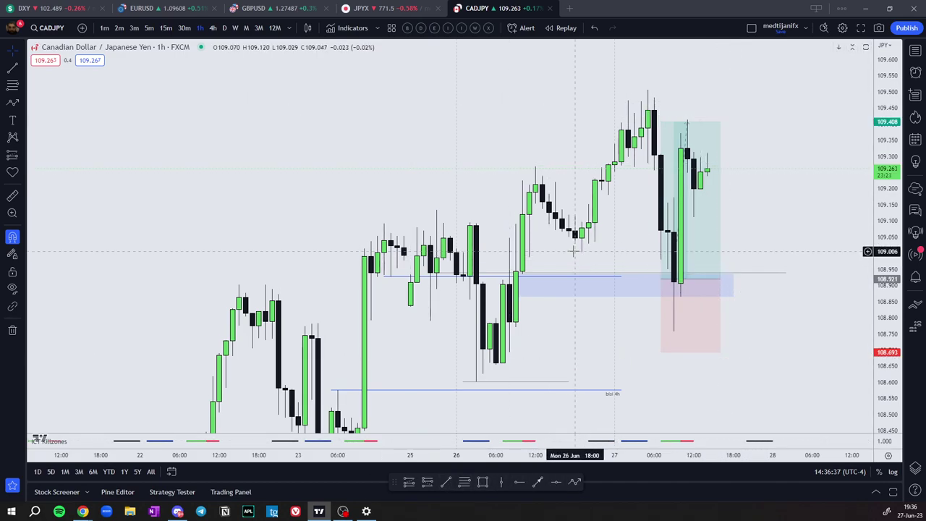
- Place the text note "IOF > BMS" above the 26 June candles at about 109.40, and delete it
click(12, 117)
click(494, 105)
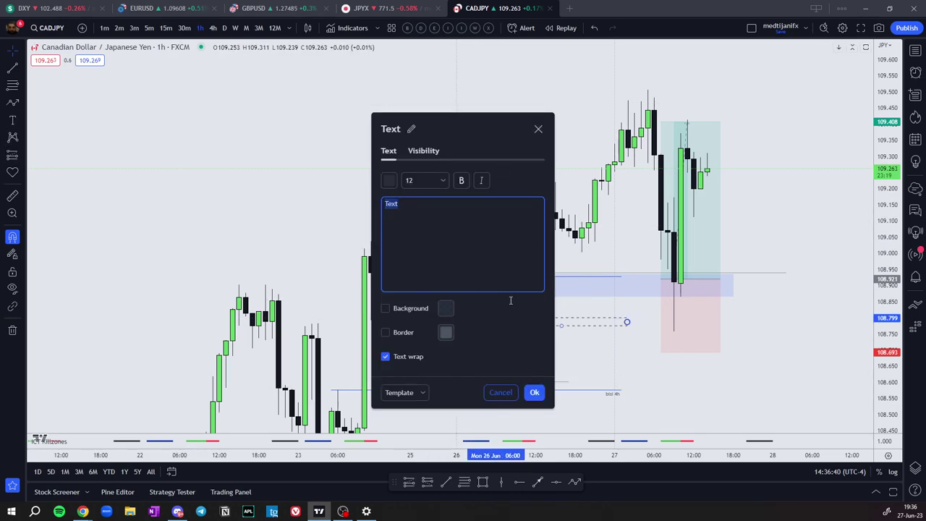
mouse_move(595, 330)
mouse_down()
mouse_move(585, 325)
mouse_move(564, 170)
mouse_move(575, 130)
mouse_up()
double_click(575, 130)
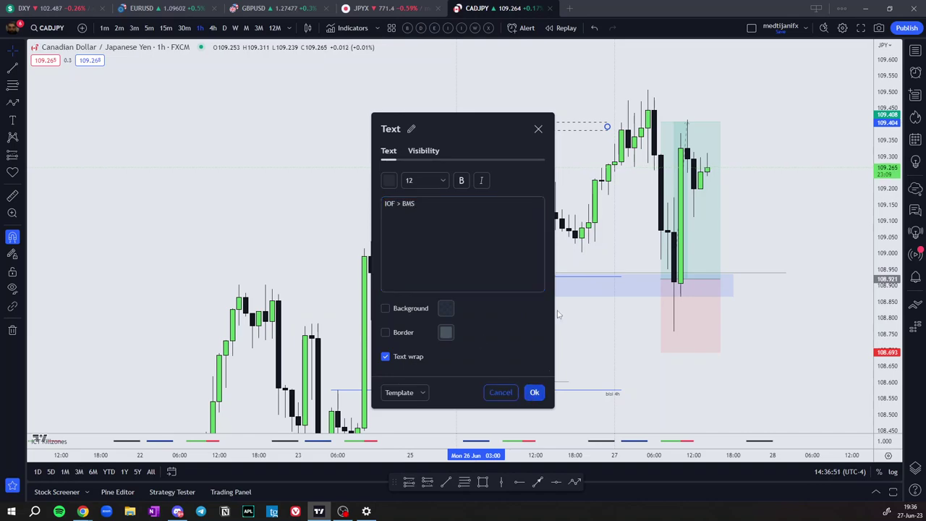
click(534, 392)
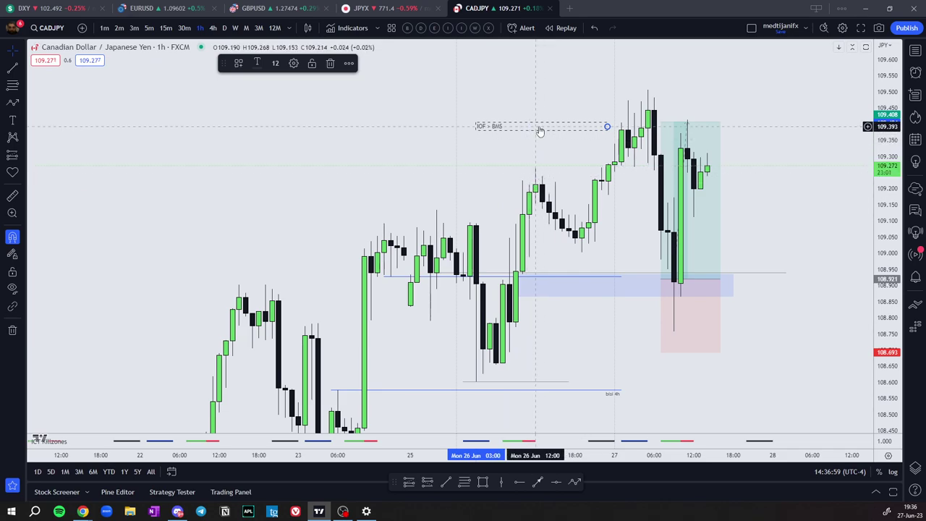
key(Delete)
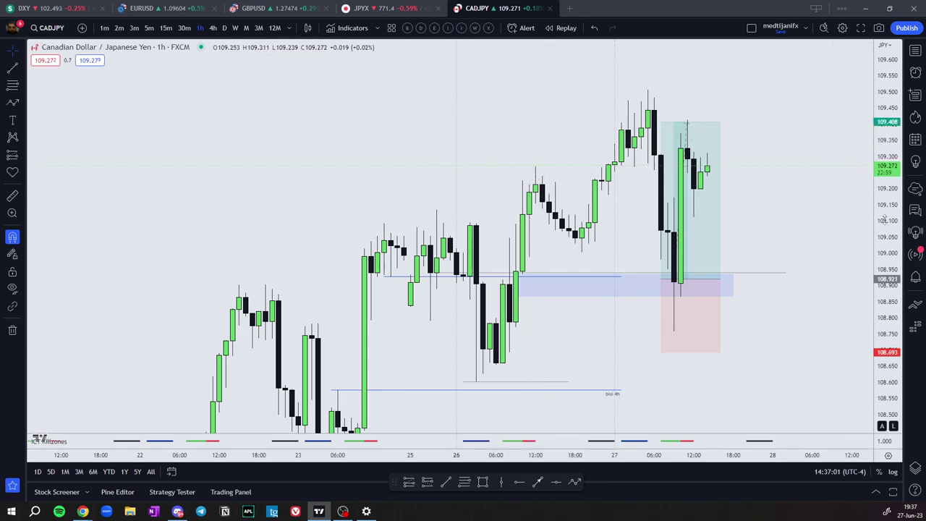
- Examine the 1-hour swings from the 23 June low near 108.01 up to the 27 June high and the space above it
drag(885, 209, 886, 304)
scroll(824, 182, down, 3)
drag(337, 144, 219, 246)
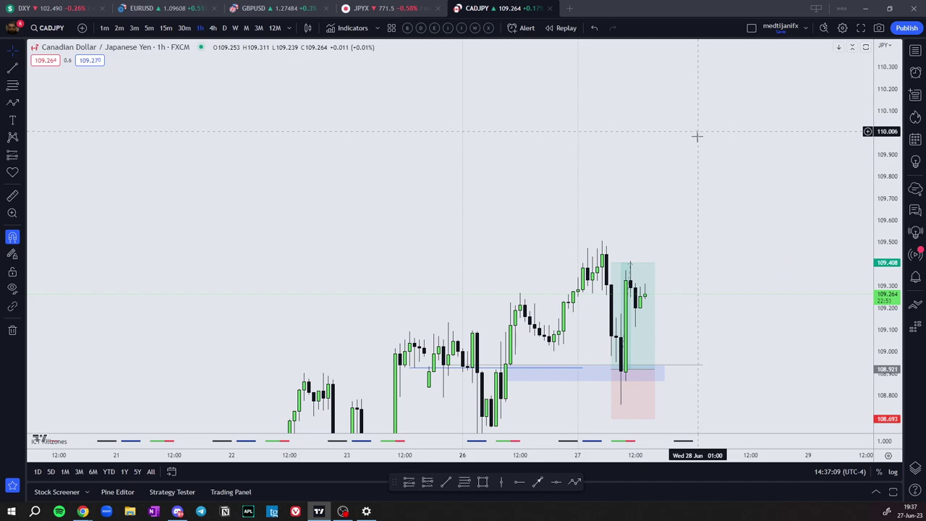
drag(705, 201, 692, 128)
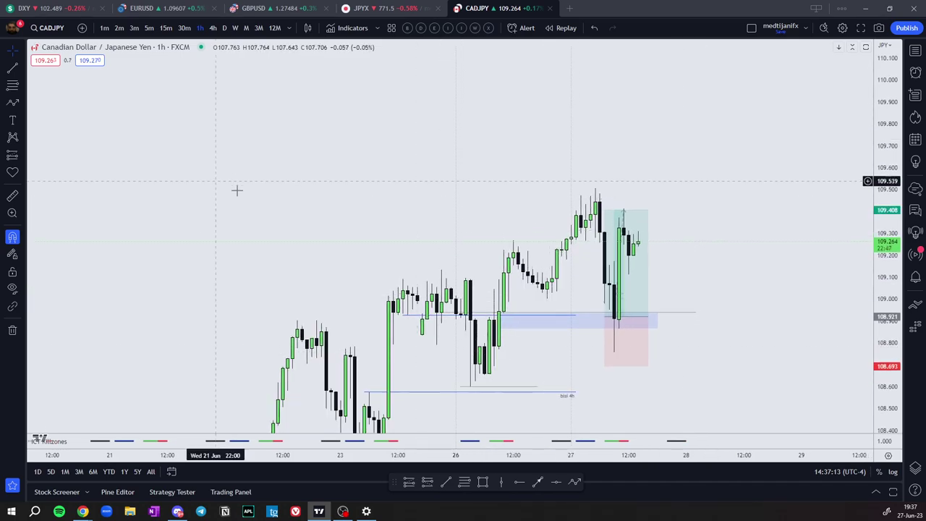
drag(690, 229, 686, 120)
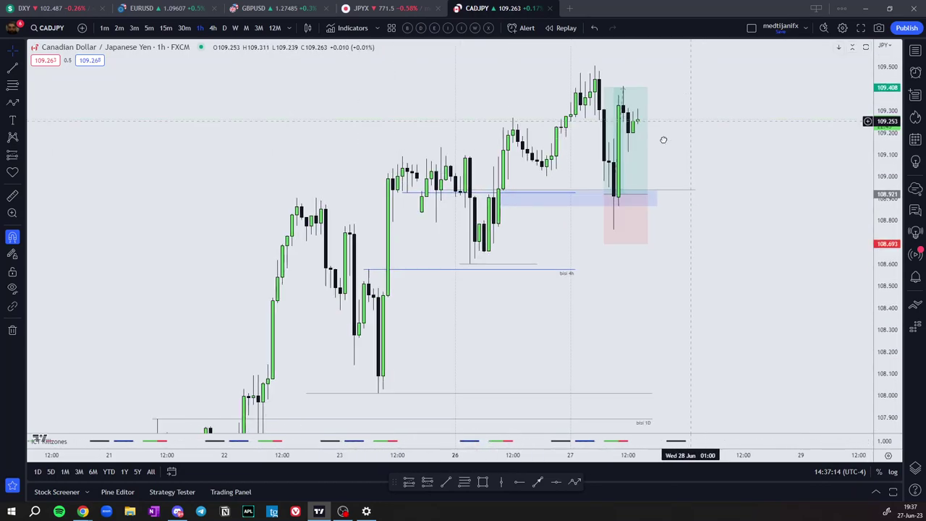
click(379, 392)
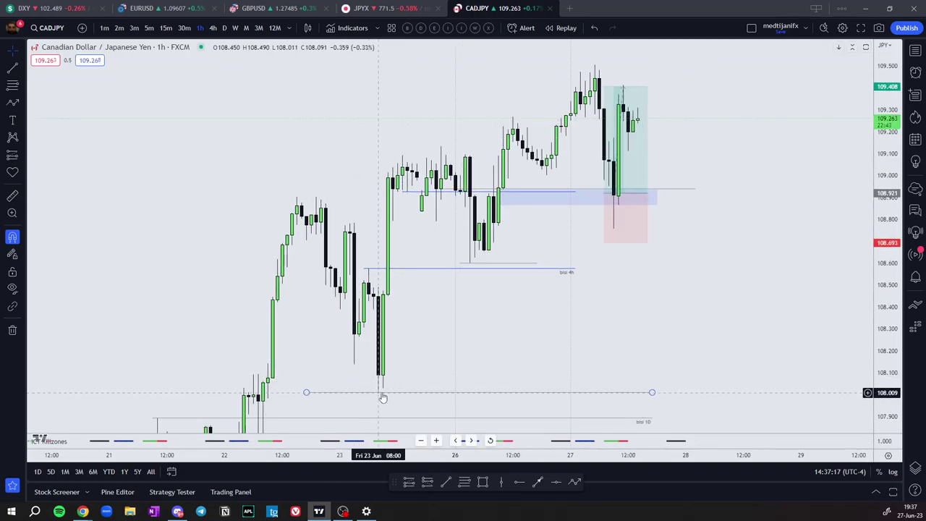
drag(701, 258, 715, 376)
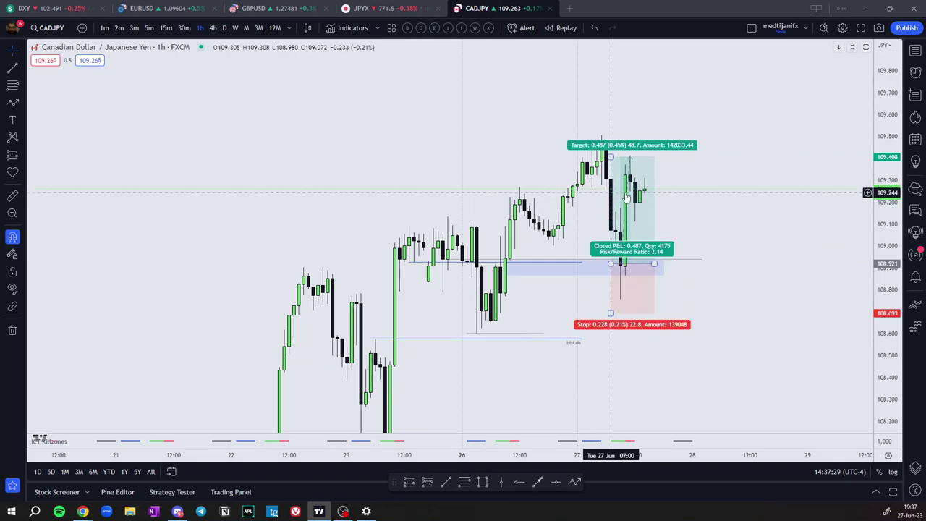
drag(886, 325, 884, 243)
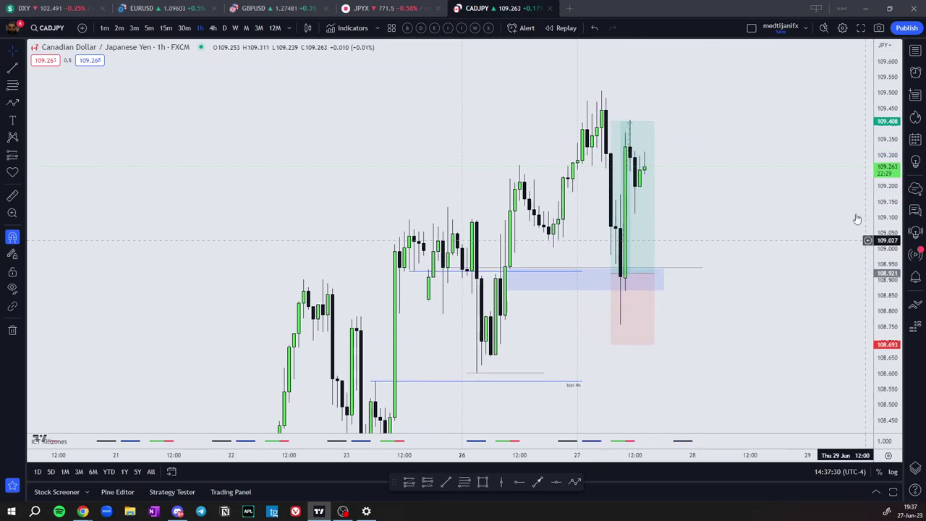
scroll(680, 300, up, 3)
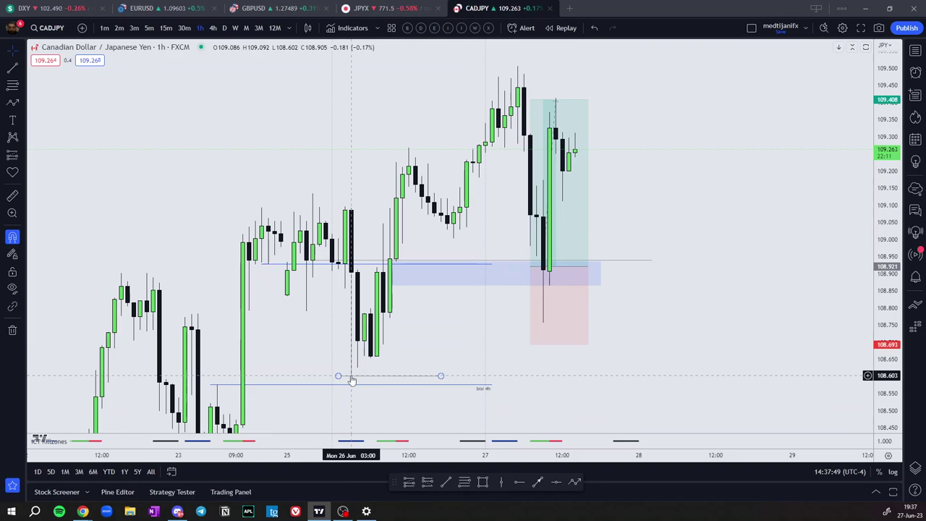
scroll(848, 293, down, 3)
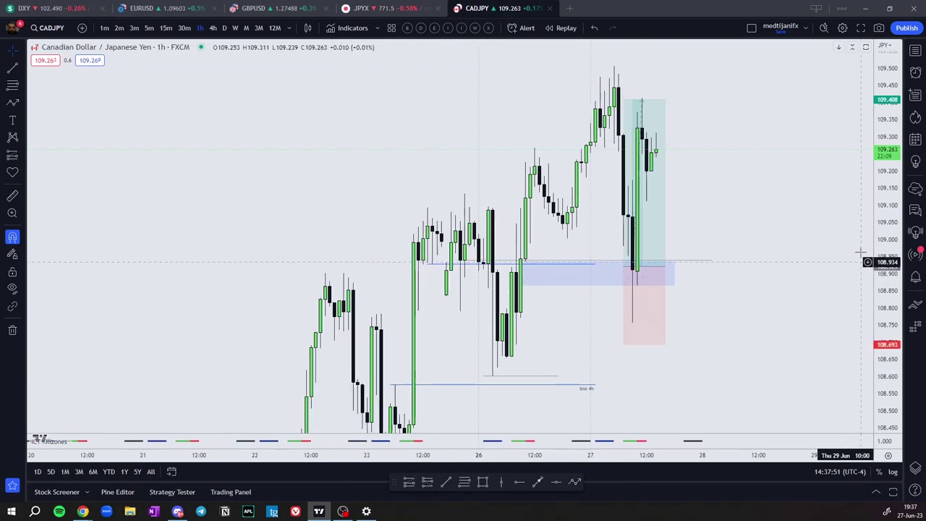
drag(752, 319, 654, 314)
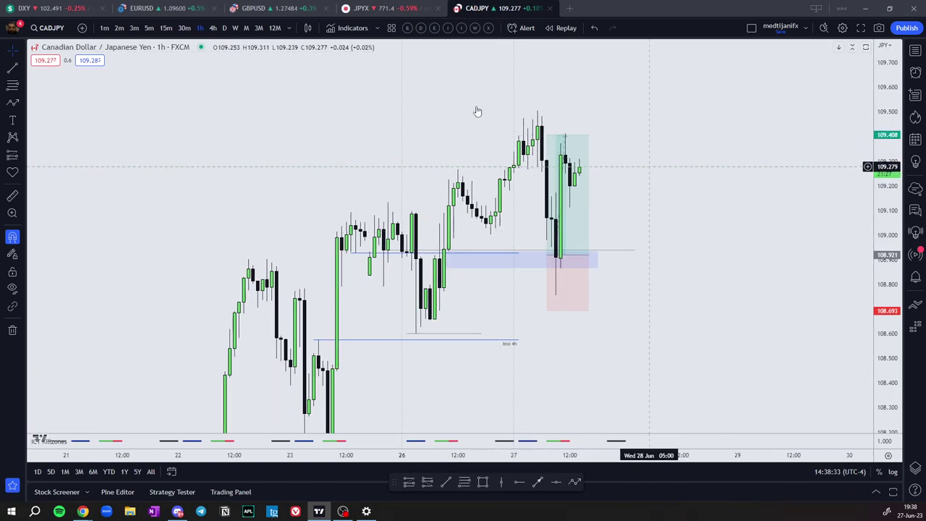
- Switch the chart to the 15-minute timeframe and view the 26 and 27 June price action around the long position
click(170, 31)
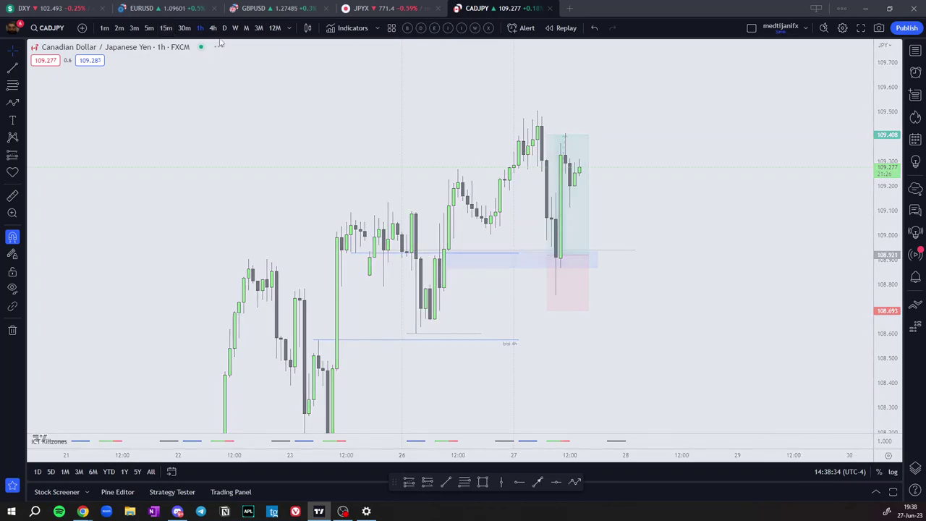
scroll(734, 124, down, 3)
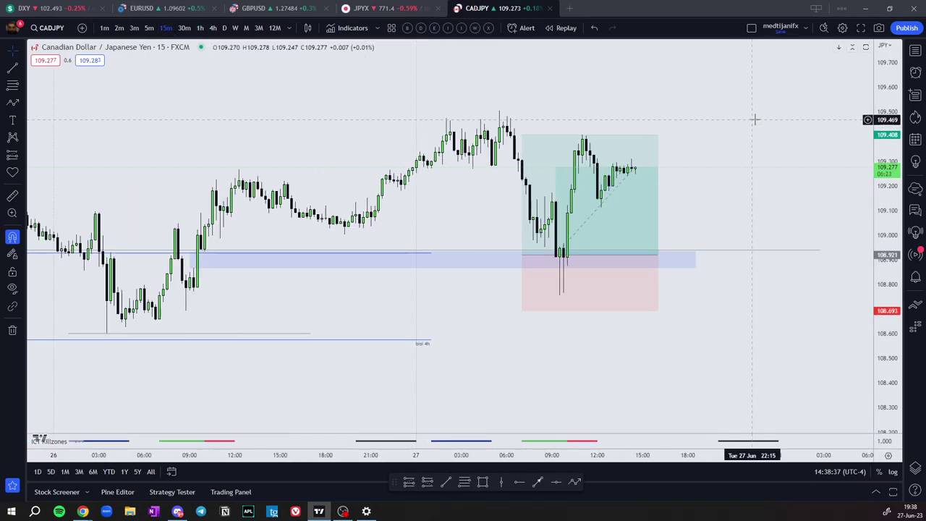
scroll(759, 99, down, 2)
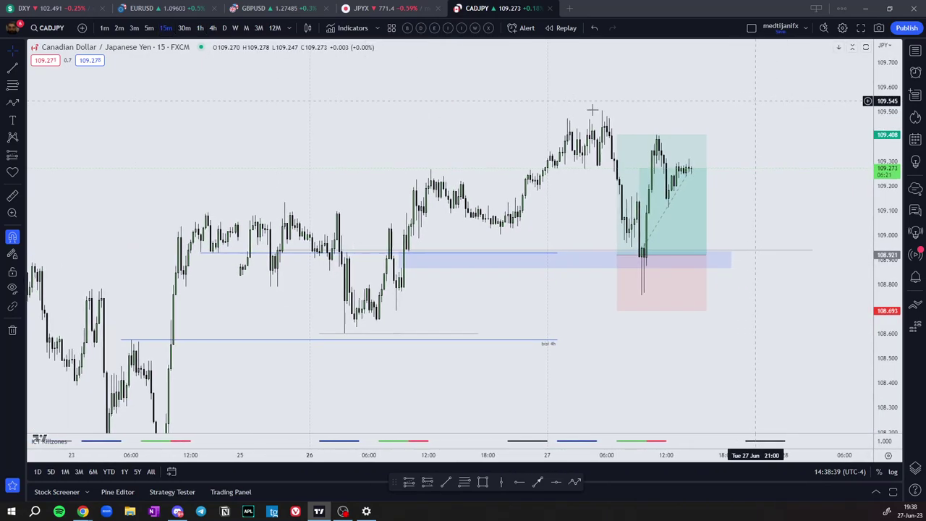
- Switch the chart to the 4-hour timeframe and inspect the 26 and 27 June candles around the blue zone
click(212, 28)
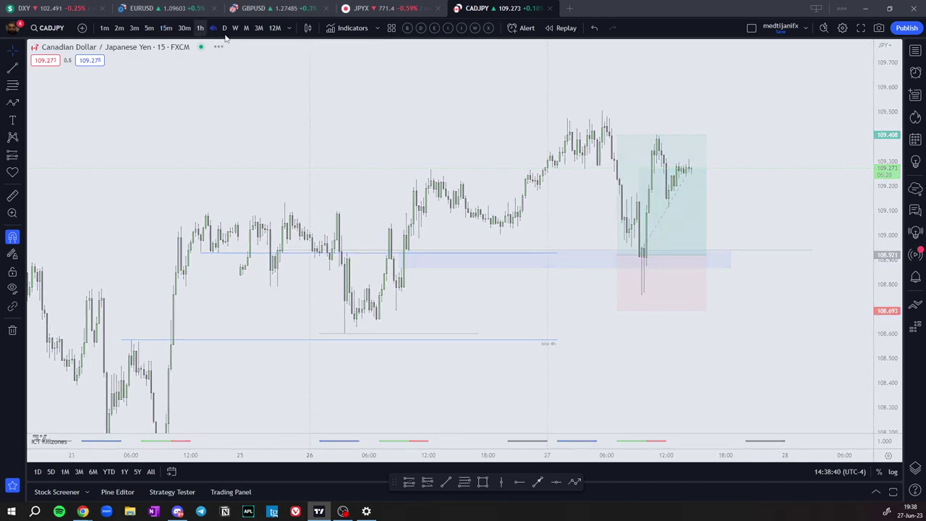
scroll(600, 275, up, 5)
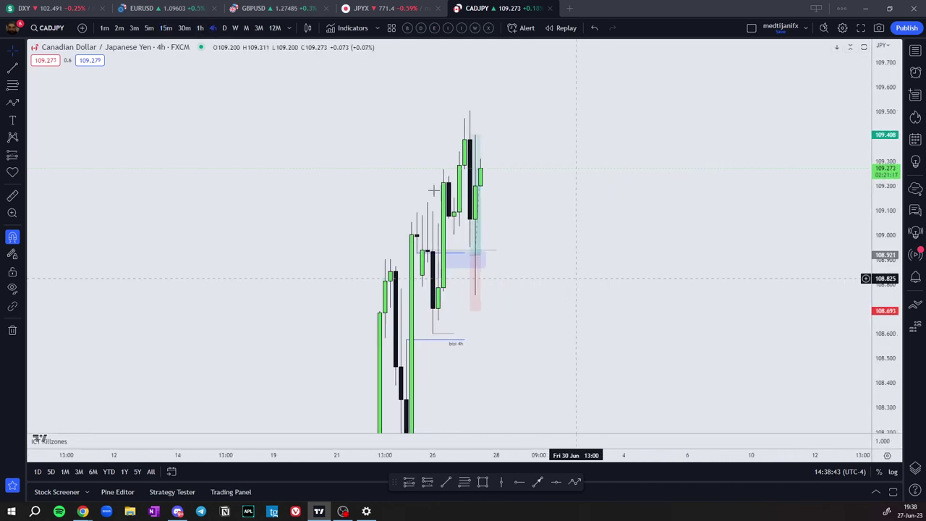
drag(491, 250, 734, 223)
scroll(550, 249, up, 3)
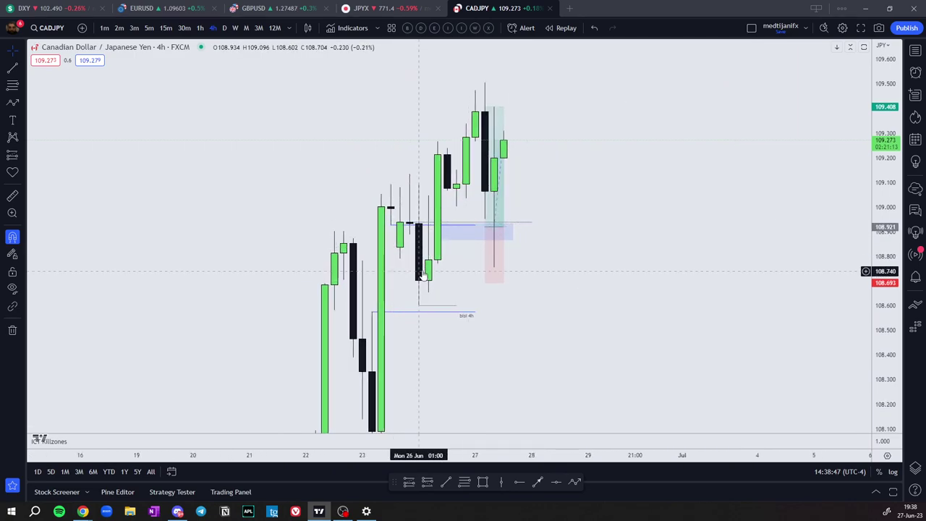
- Step down through the 1-hour to the 15-minute timeframe and inspect the blue zone's origin and the long position's entry area
click(203, 29)
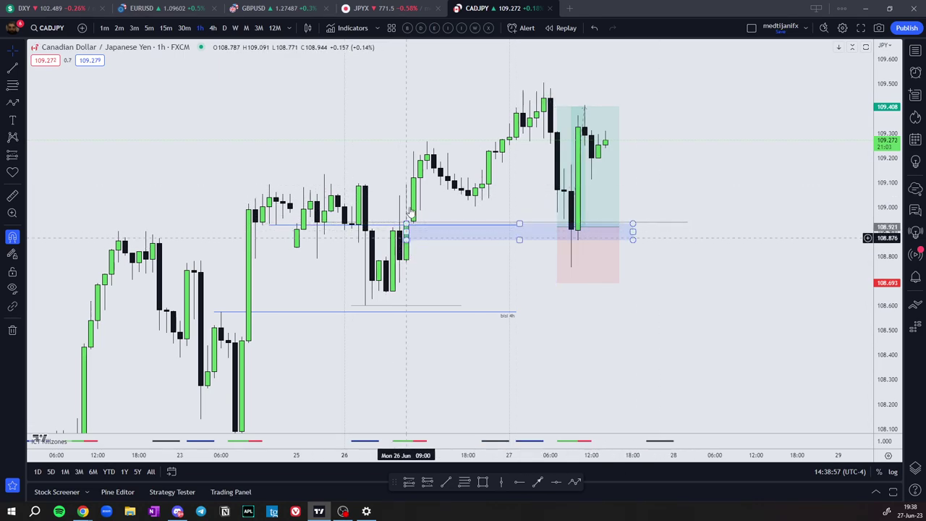
click(165, 28)
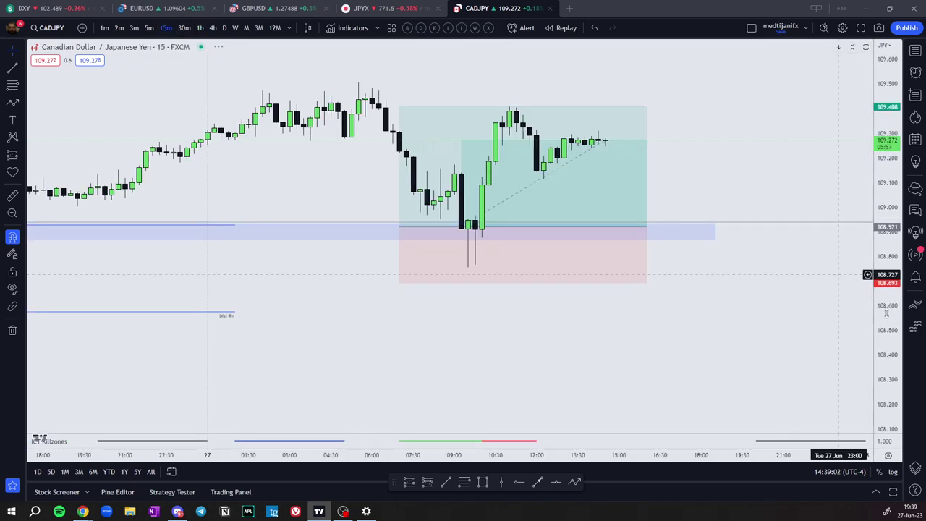
scroll(789, 120, down, 4)
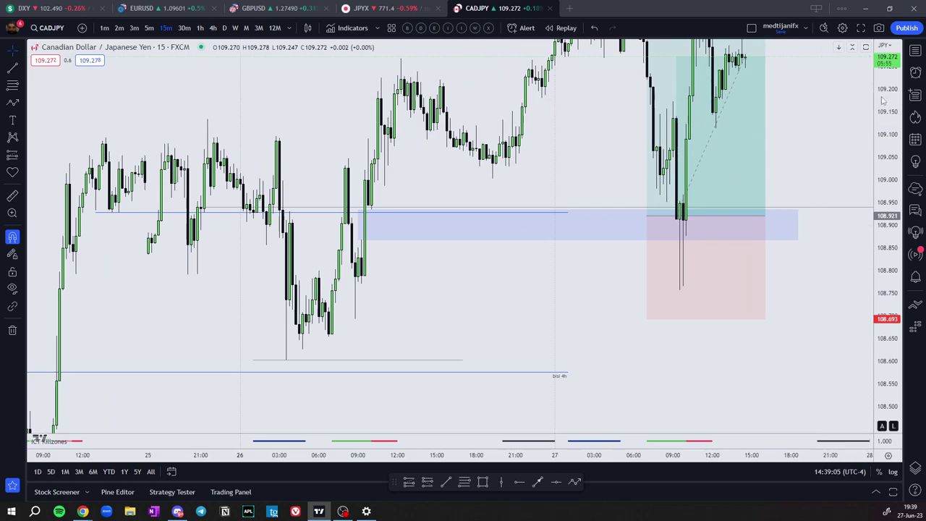
click(677, 189)
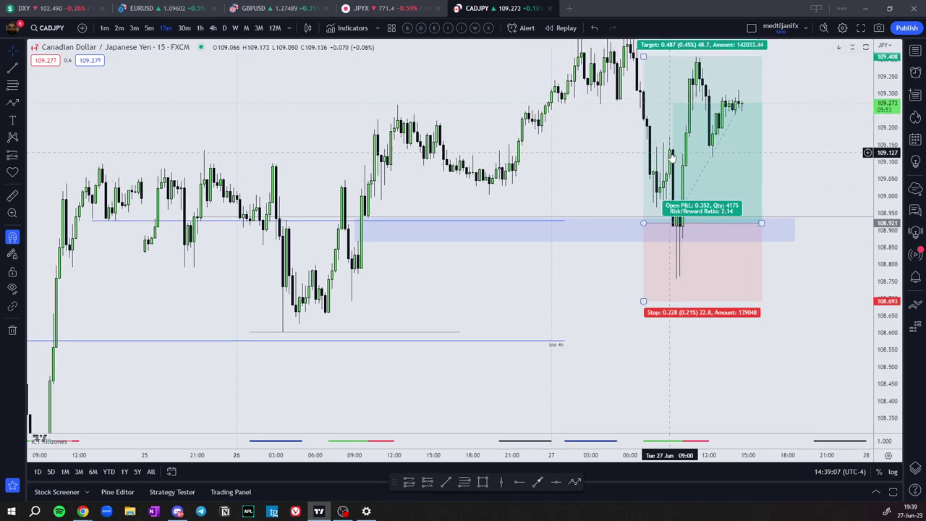
click(671, 230)
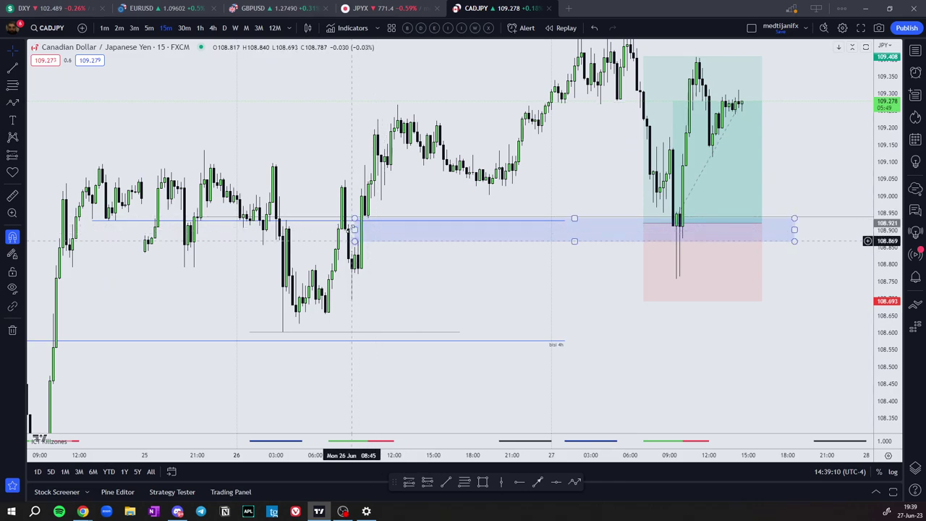
- Select the long position and examine its entry, target and stop against the 27 June candles at the blue zone
key(Escape)
click(664, 223)
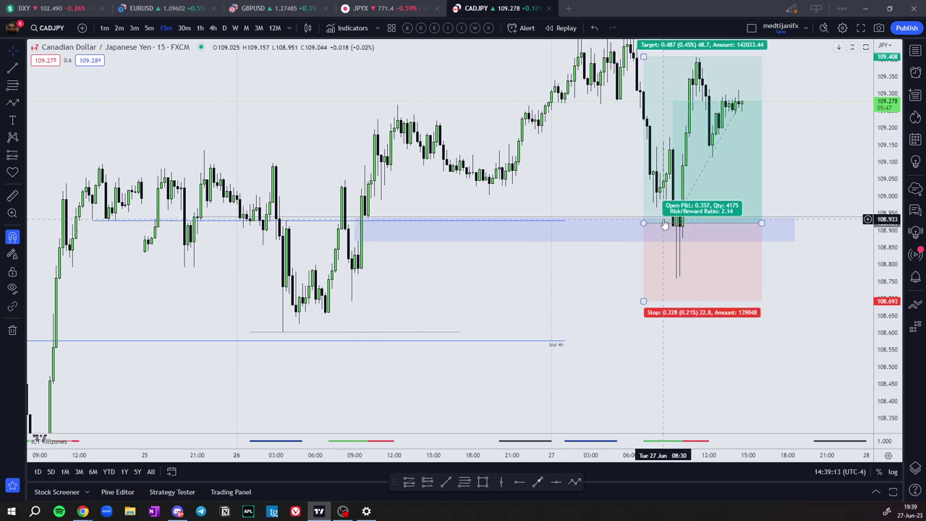
drag(583, 272, 502, 304)
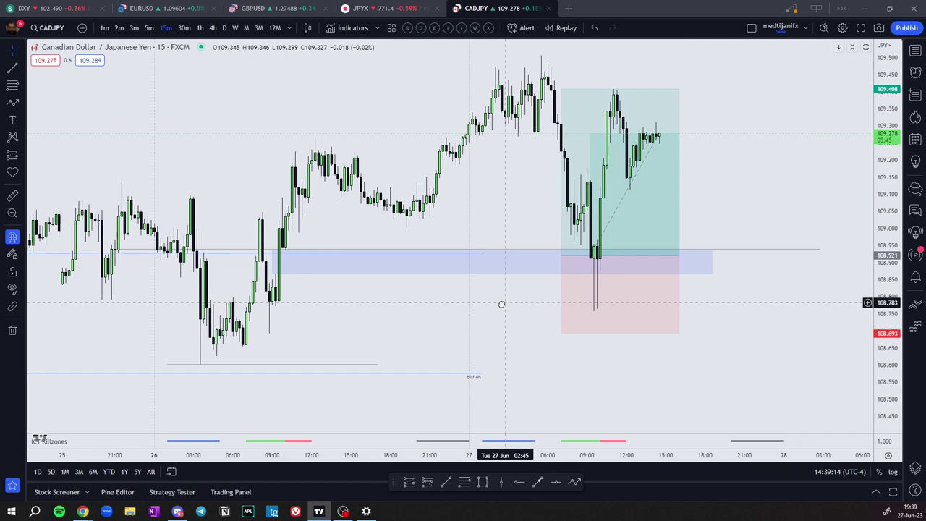
click(592, 270)
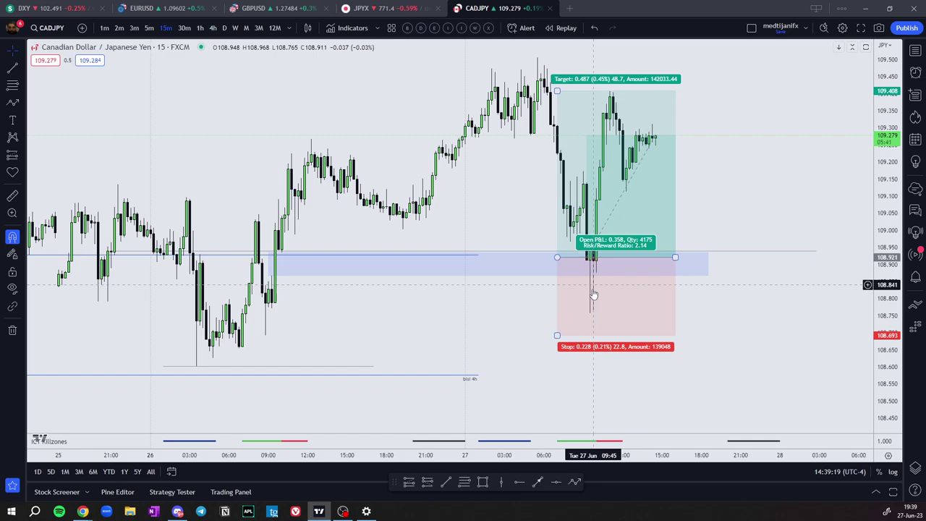
scroll(532, 304, up, 2)
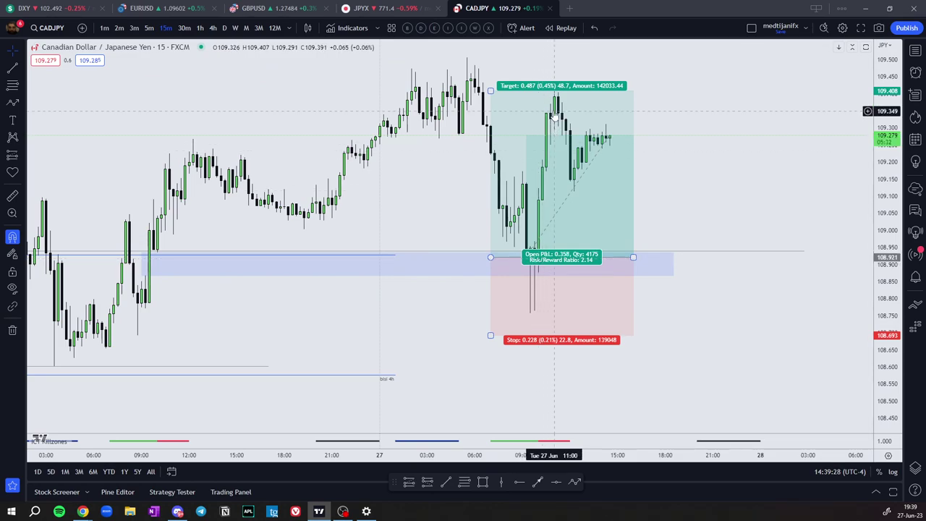
- Set the stop level of the 27 June long position to 243 ticks, keeping its entry at 108.921
drag(632, 251, 649, 298)
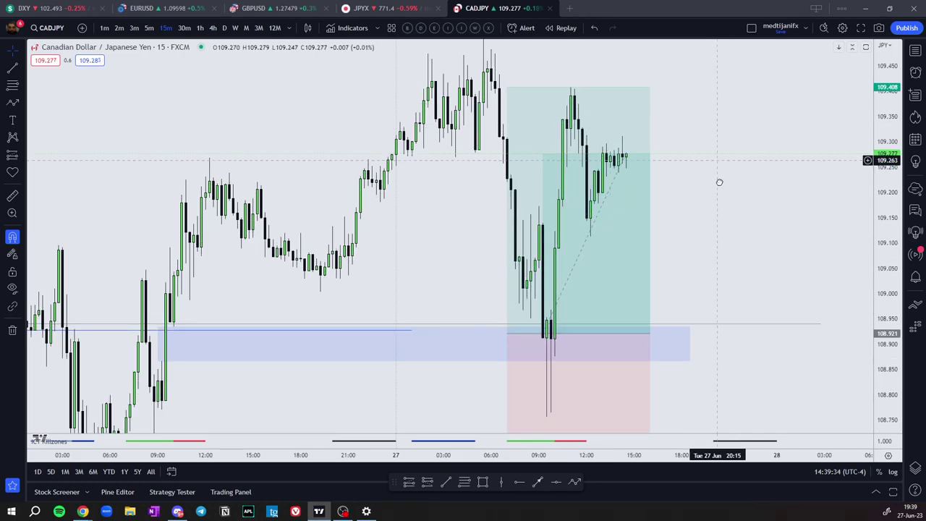
drag(714, 161, 722, 113)
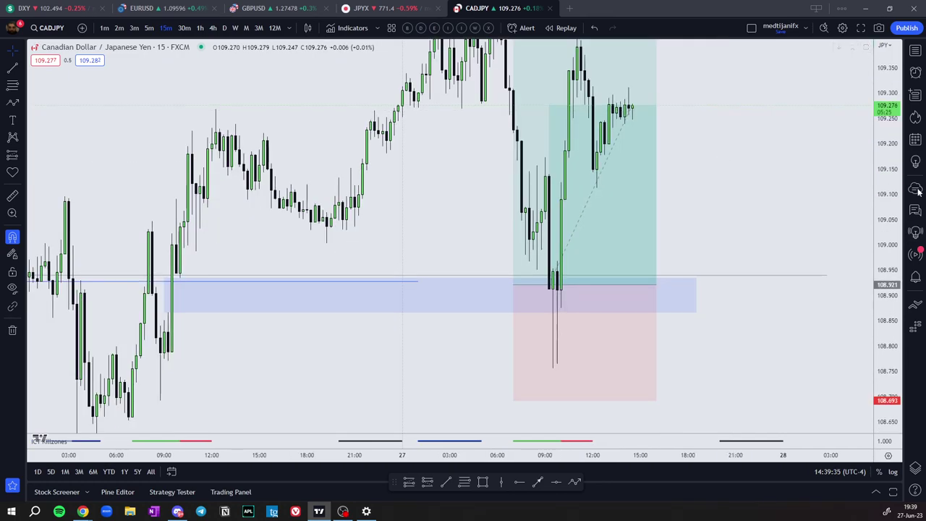
drag(883, 190, 882, 239)
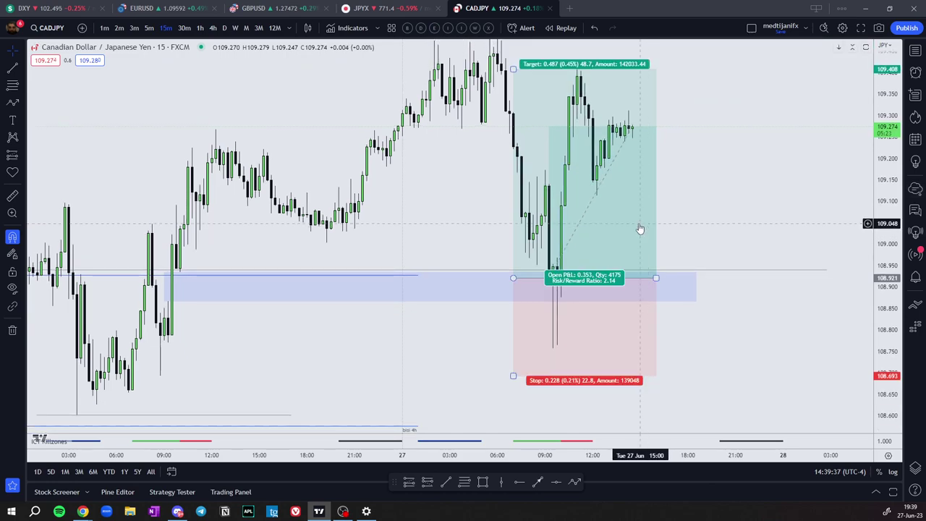
double_click(638, 228)
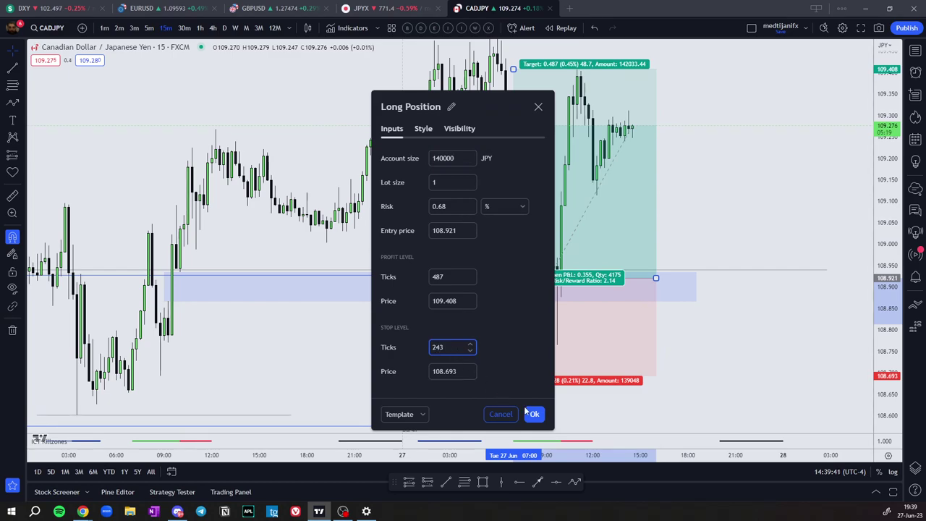
click(529, 413)
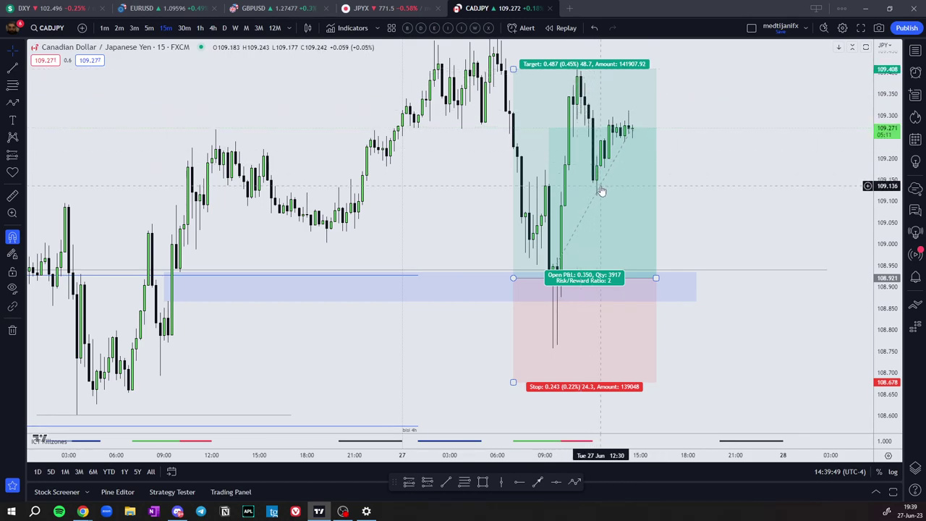
- View the wider 15-minute price action from 23 to 27 June, including the bisi 4h line and the full long position
drag(701, 152, 703, 211)
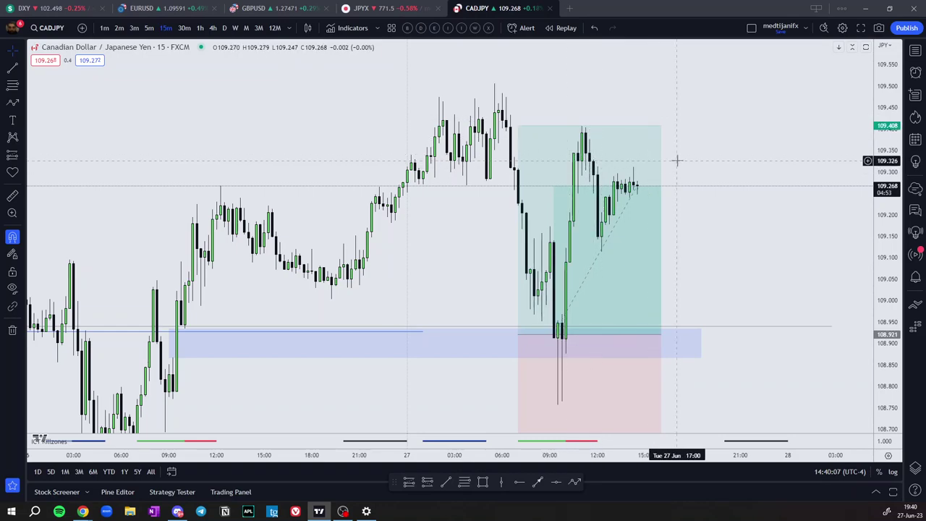
scroll(708, 219, down, 5)
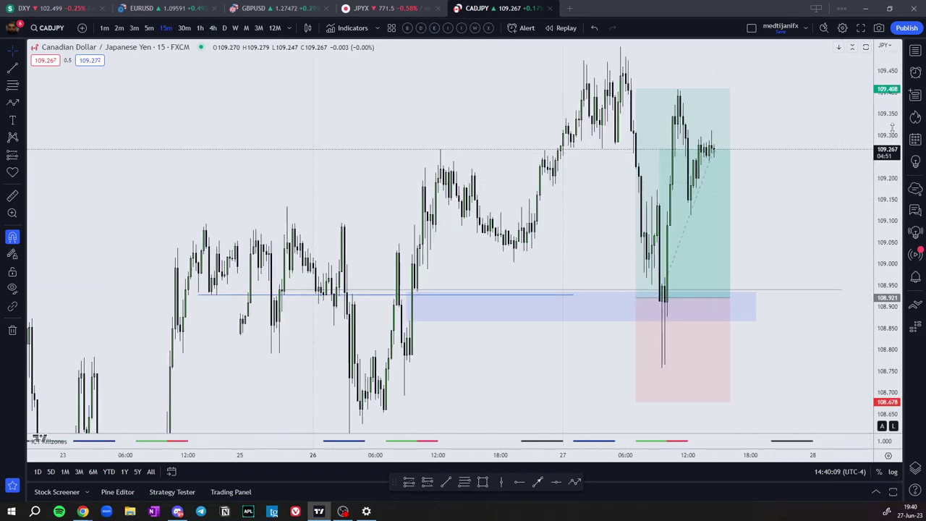
drag(886, 216, 887, 254)
drag(754, 199, 737, 196)
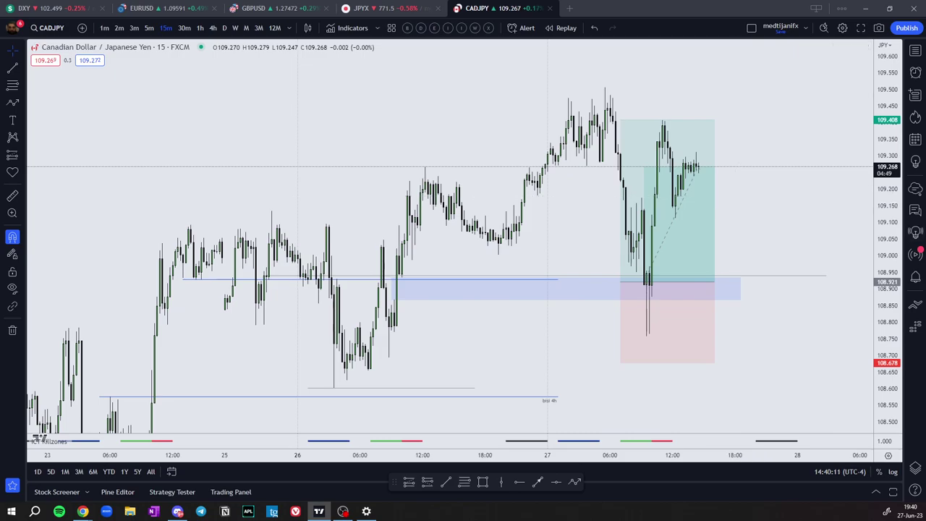